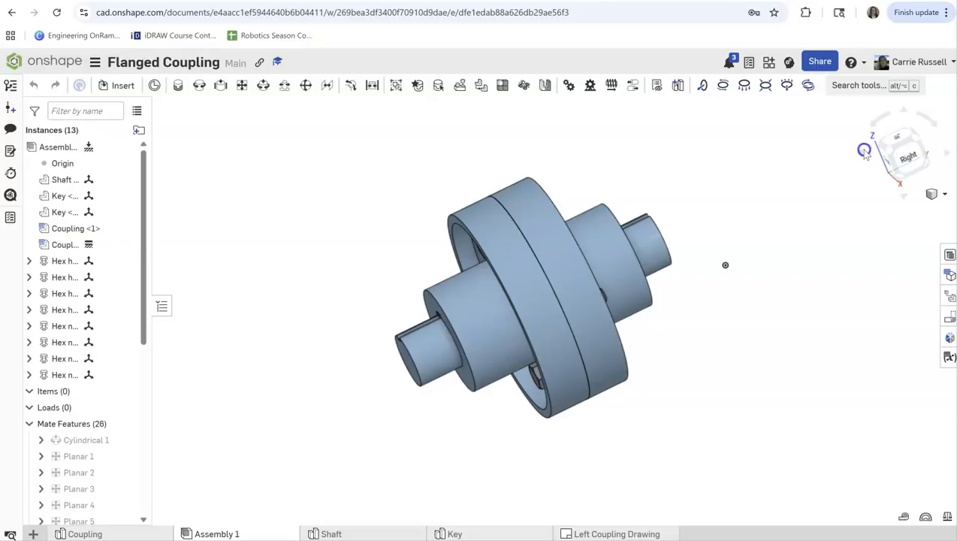
Examine the flanged coupling assembly from all sides, and the separate shaft and key parts
click(864, 154)
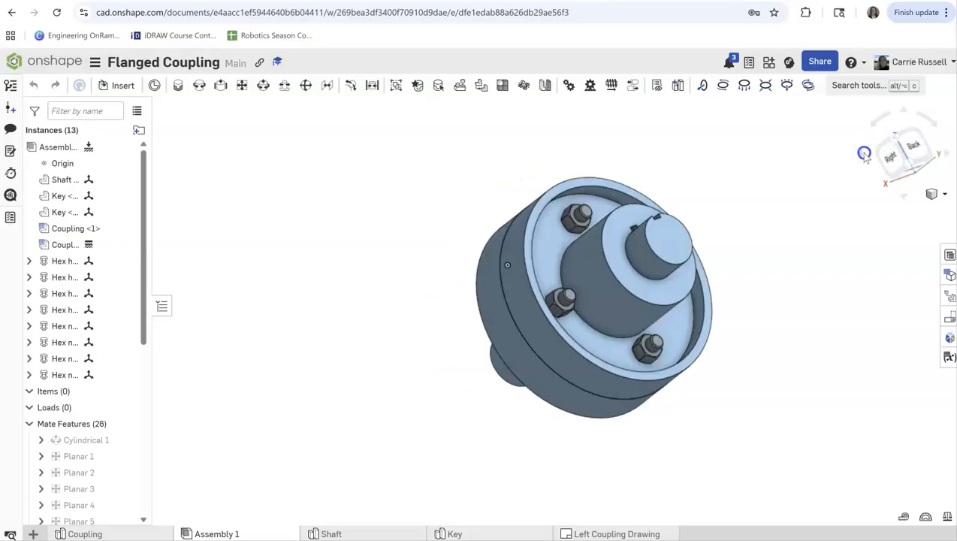
click(865, 154)
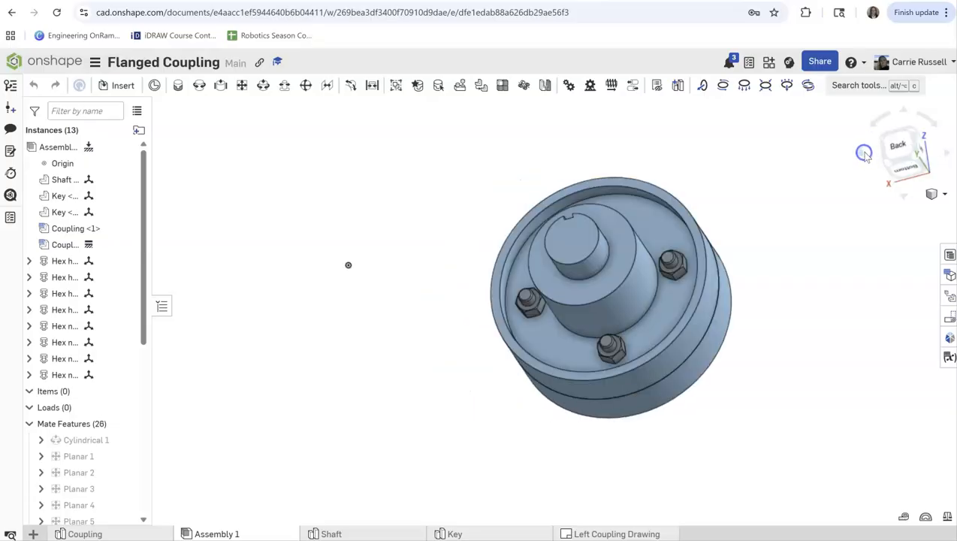
click(863, 154)
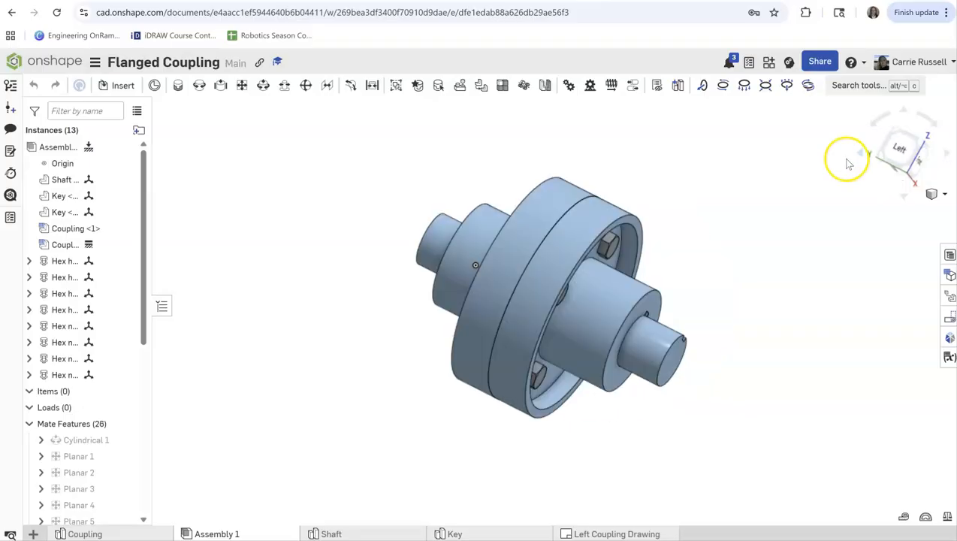
key(shift+7)
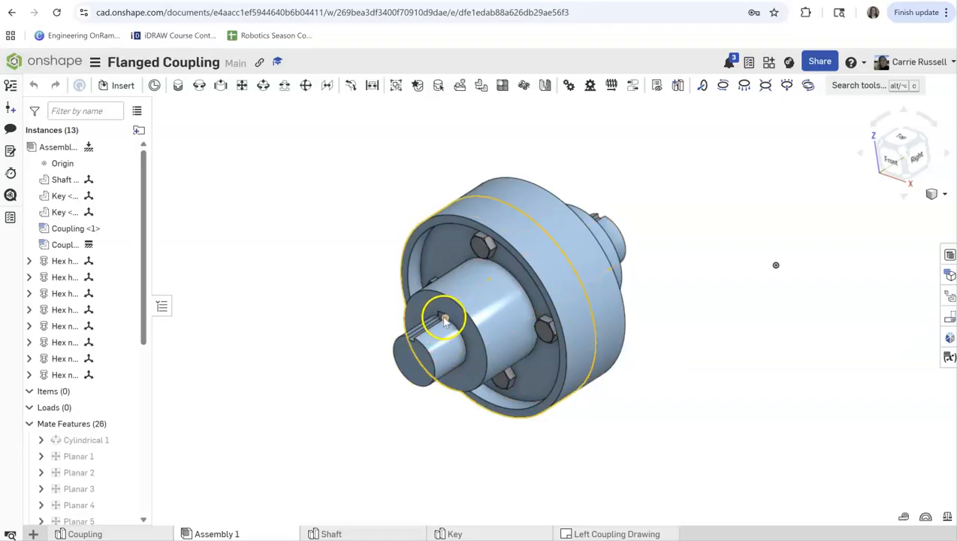
click(354, 534)
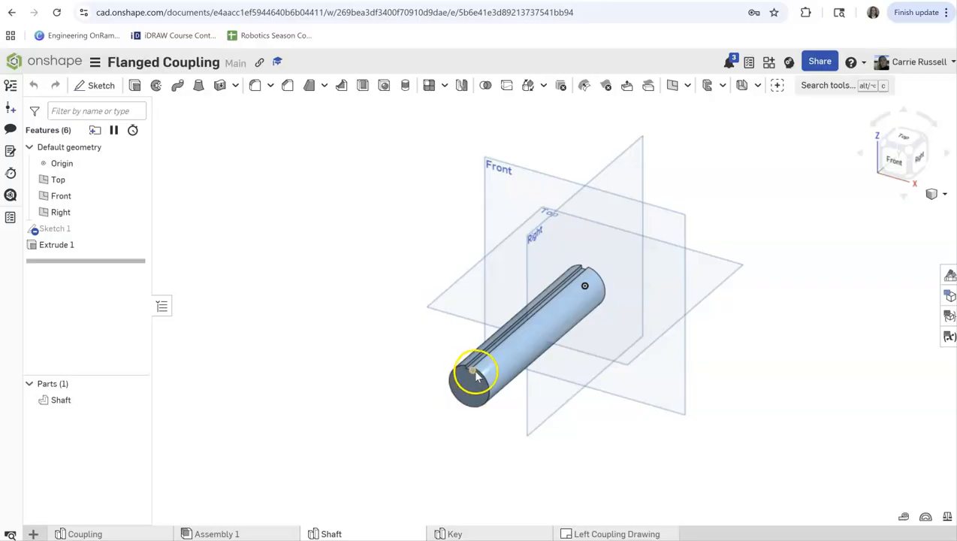
click(455, 533)
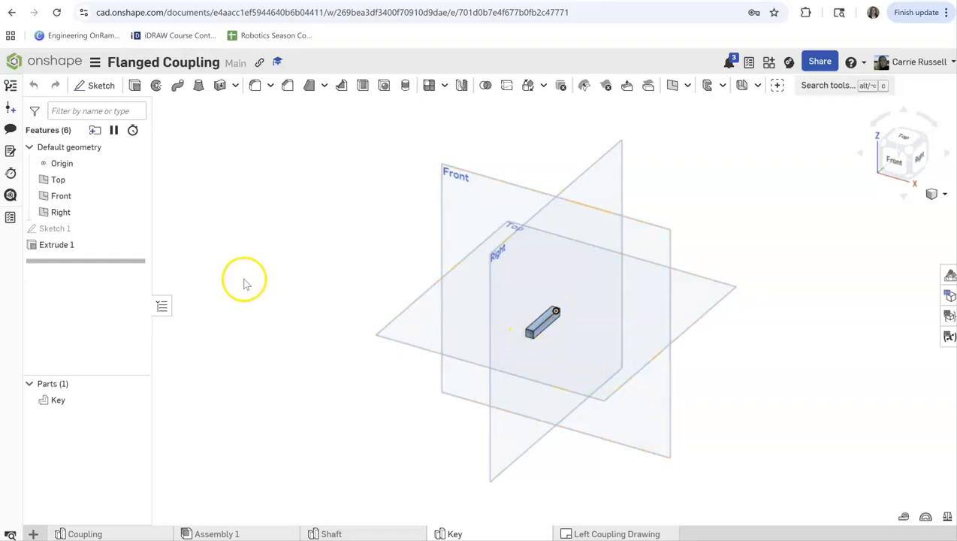
Open the Flanged Coupling v1 document and rename its Part 1 studio as Coupling
click(53, 62)
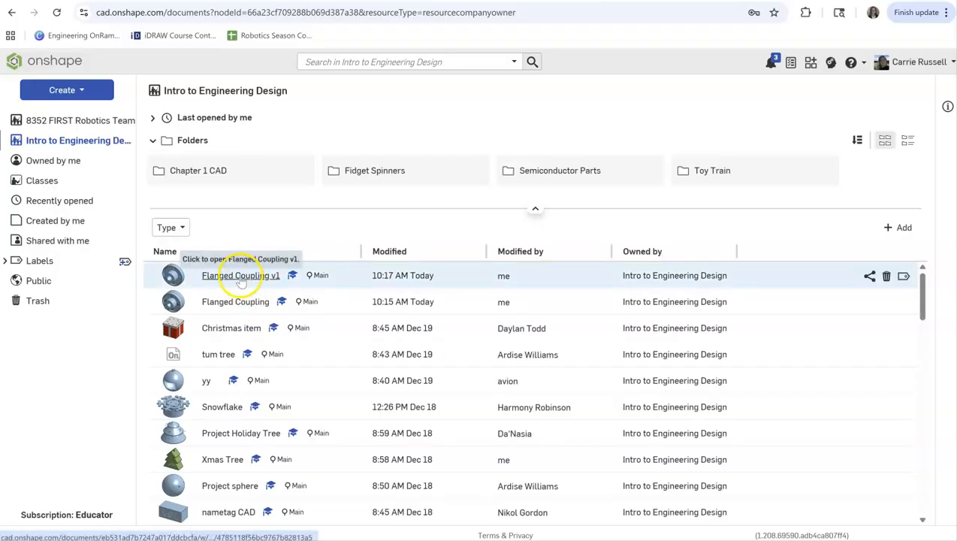
click(240, 276)
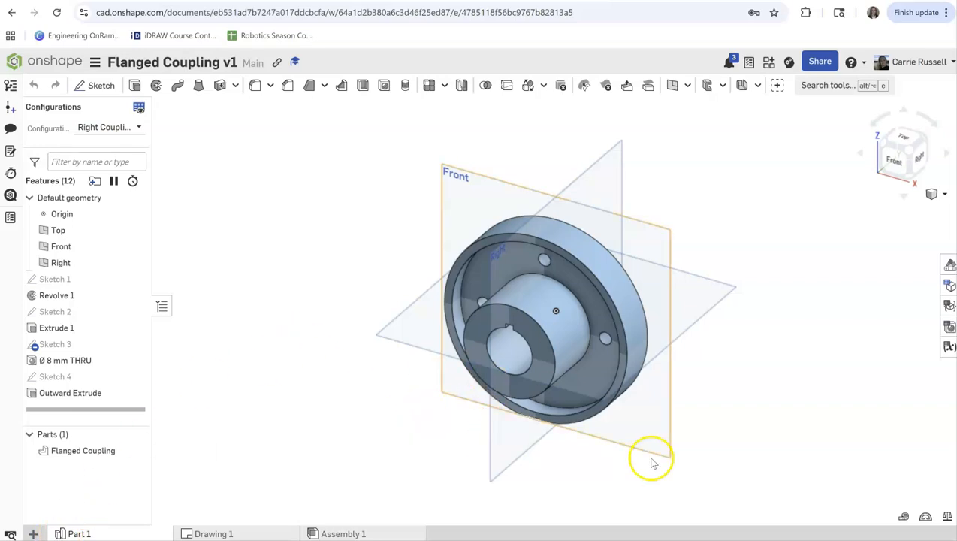
mouse_move(80, 536)
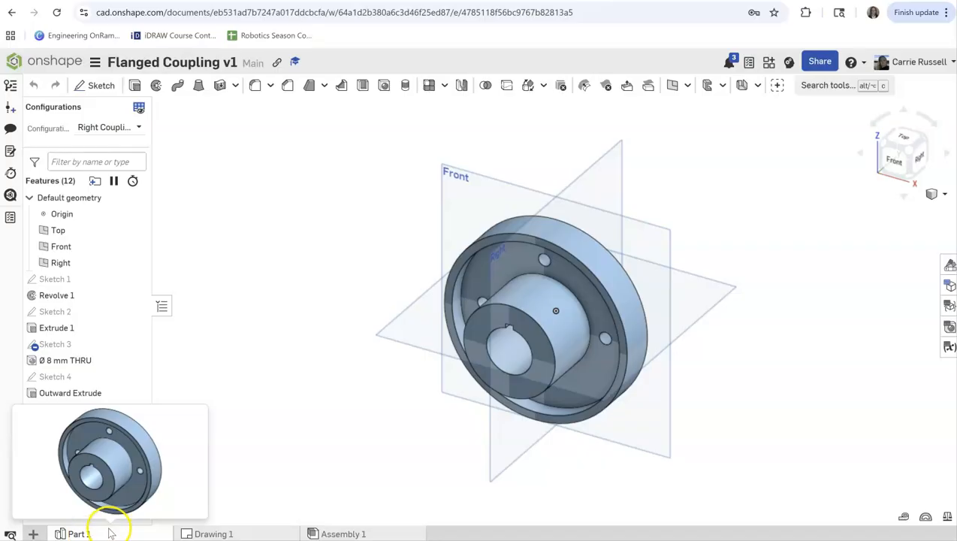
right_click(107, 530)
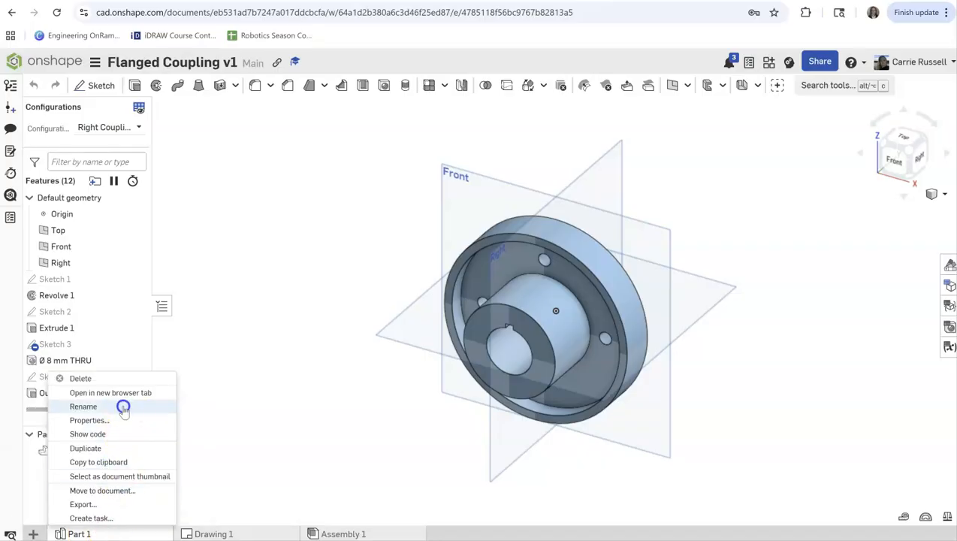
click(83, 406)
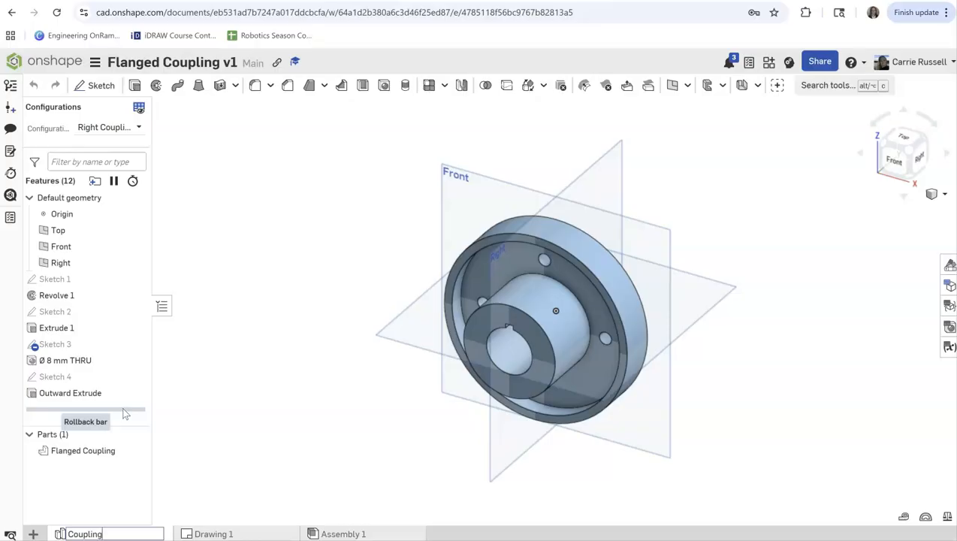
key(Return)
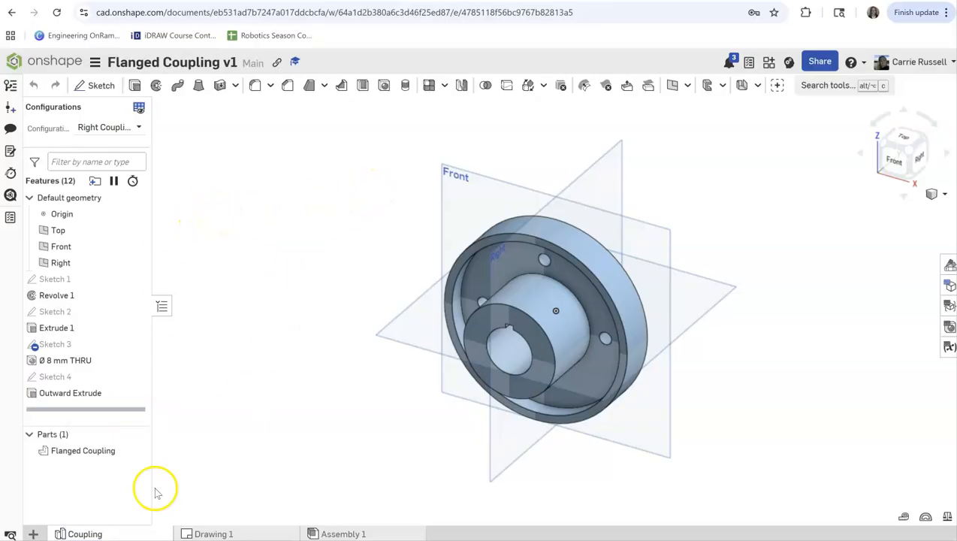
Add a new Part Studio to the document and name it Shaft
click(30, 534)
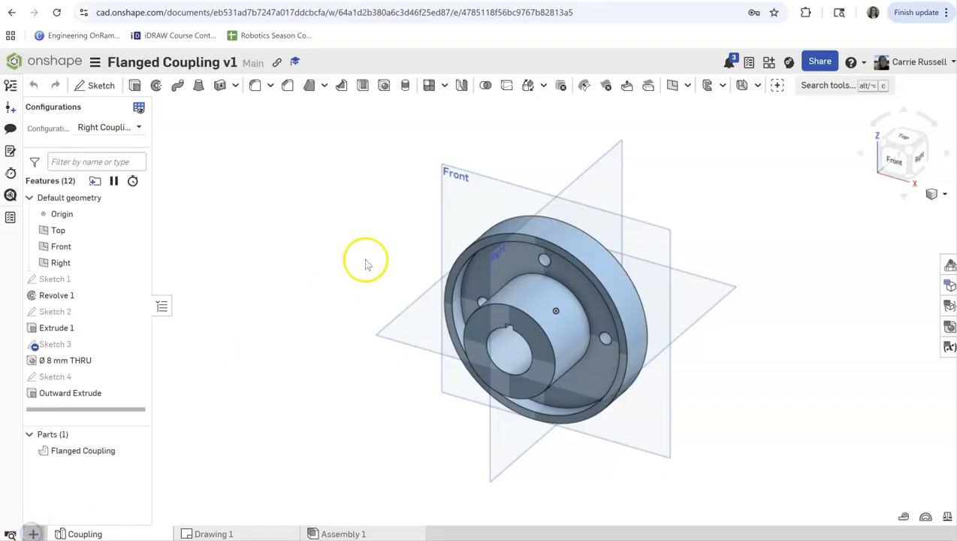
click(109, 426)
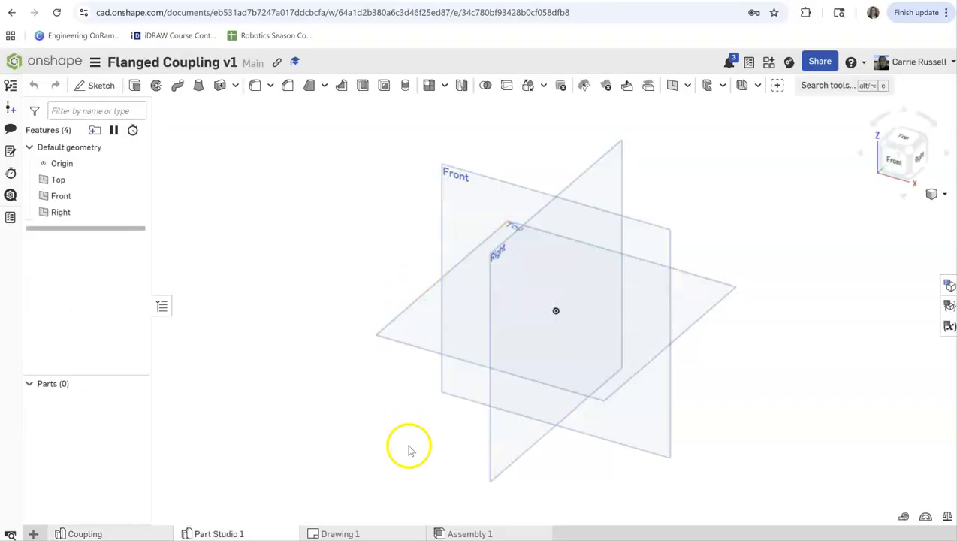
right_click(220, 533)
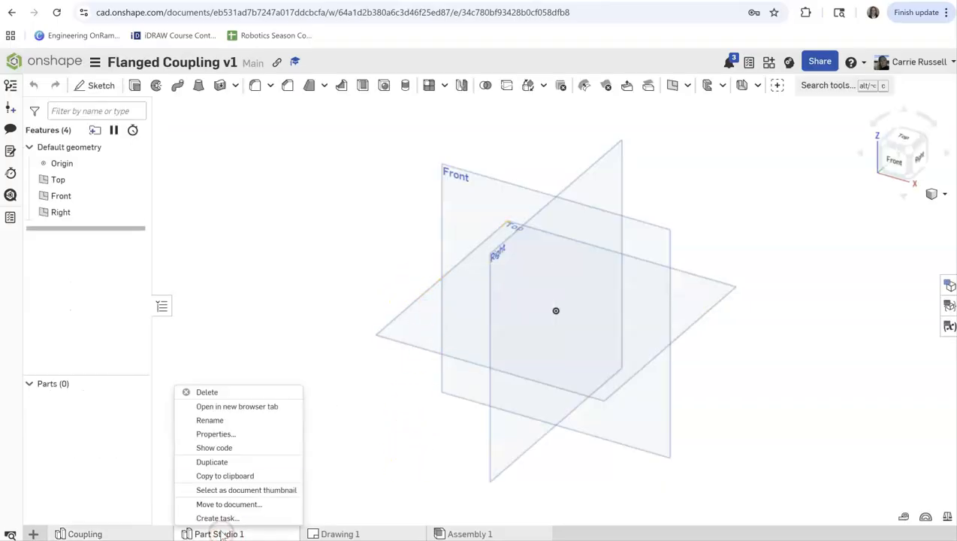
click(220, 421)
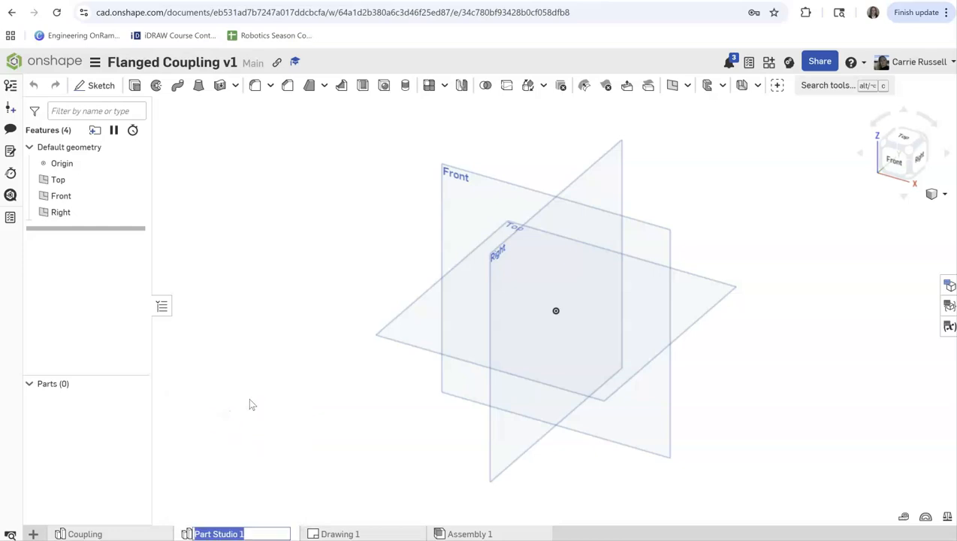
text(S)
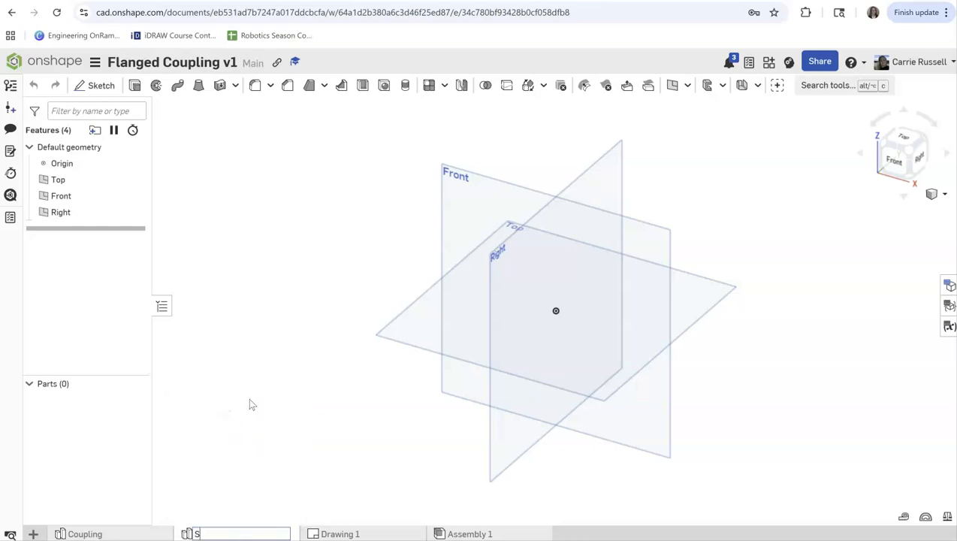
text(haft)
key(Return)
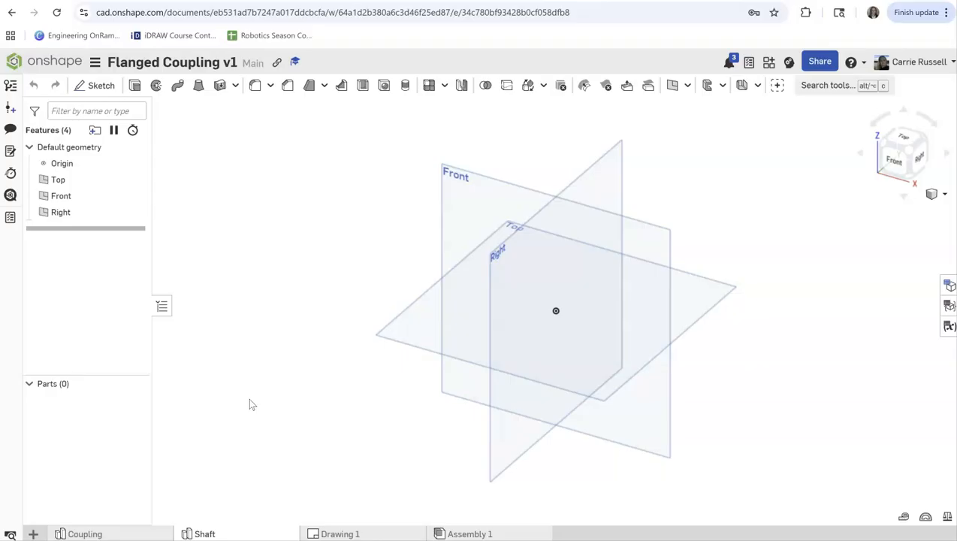
Start a sketch on the Front plane and draw a circle about 50 mm in diameter centred on the origin
click(902, 519)
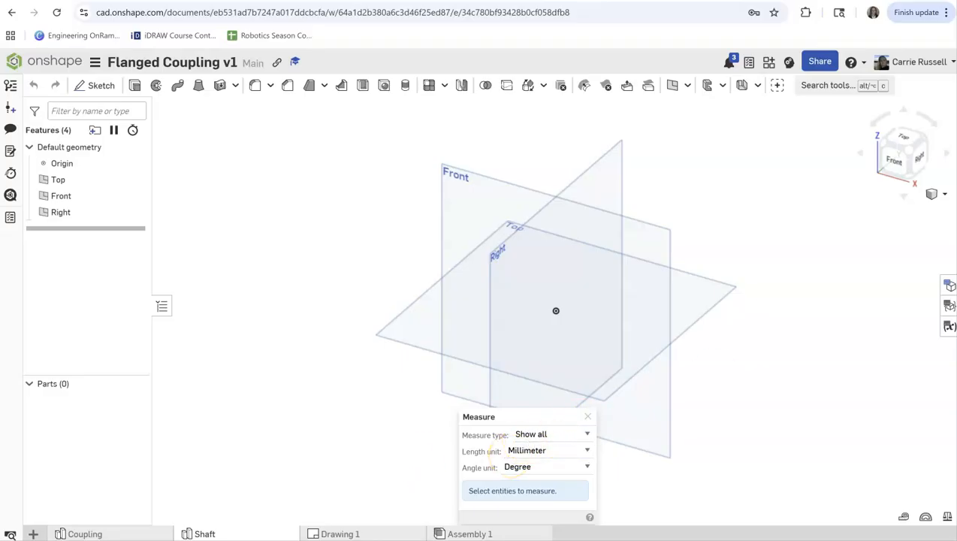
click(588, 416)
click(894, 164)
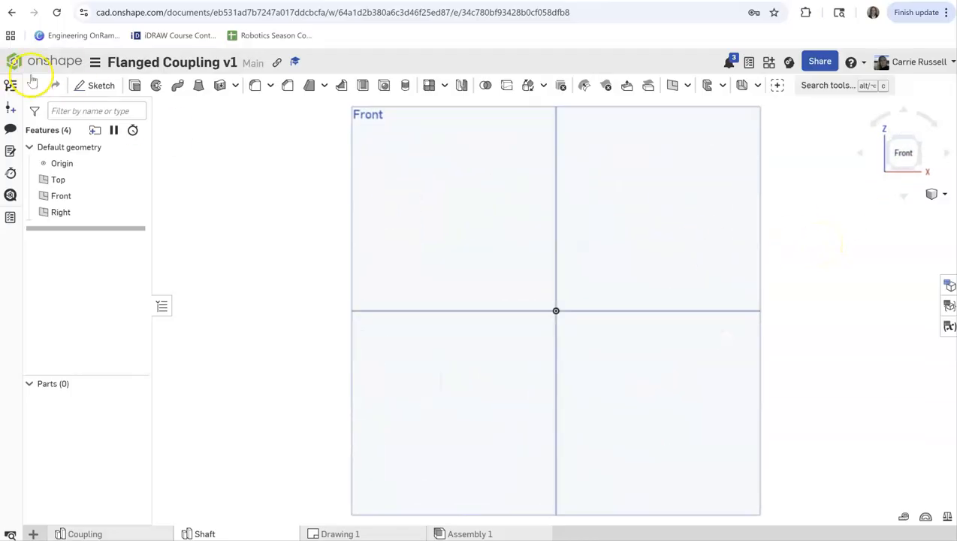
click(84, 88)
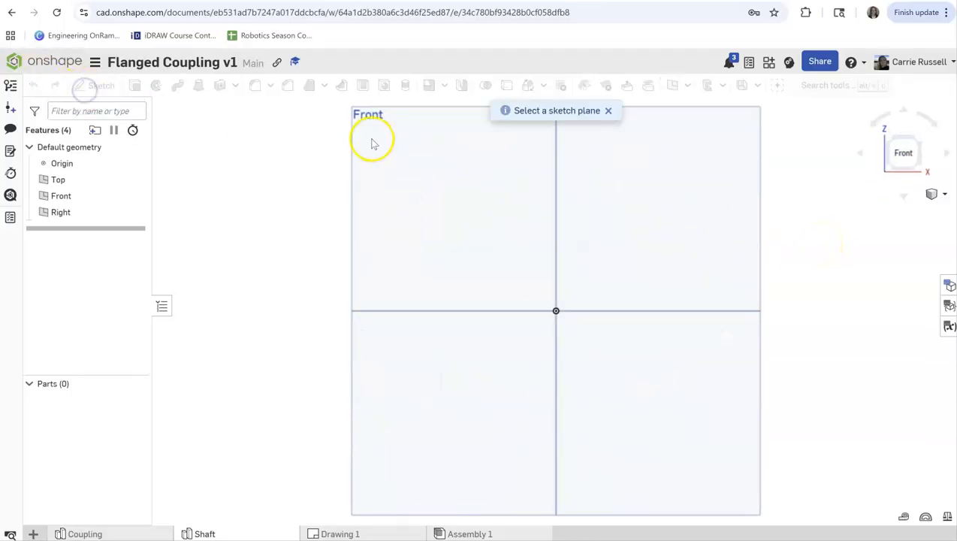
click(436, 237)
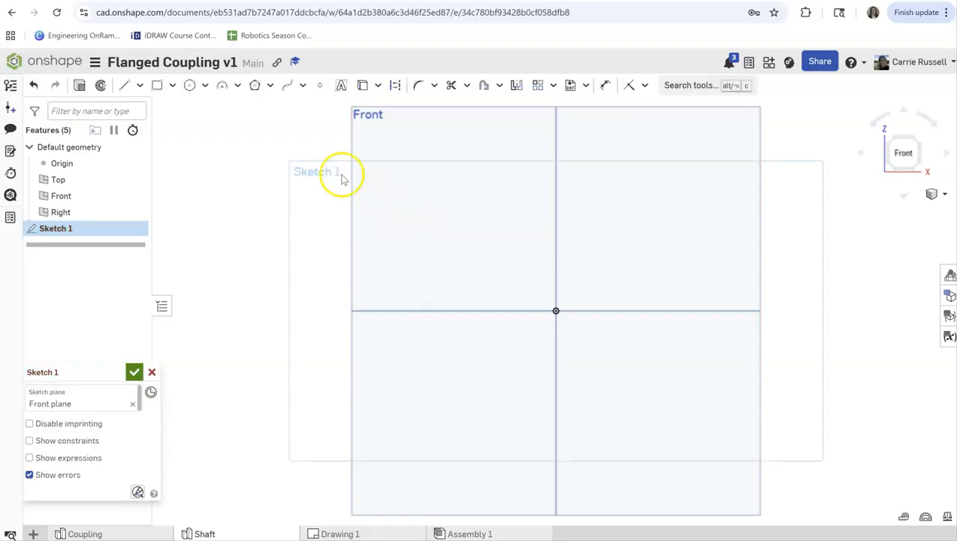
click(188, 86)
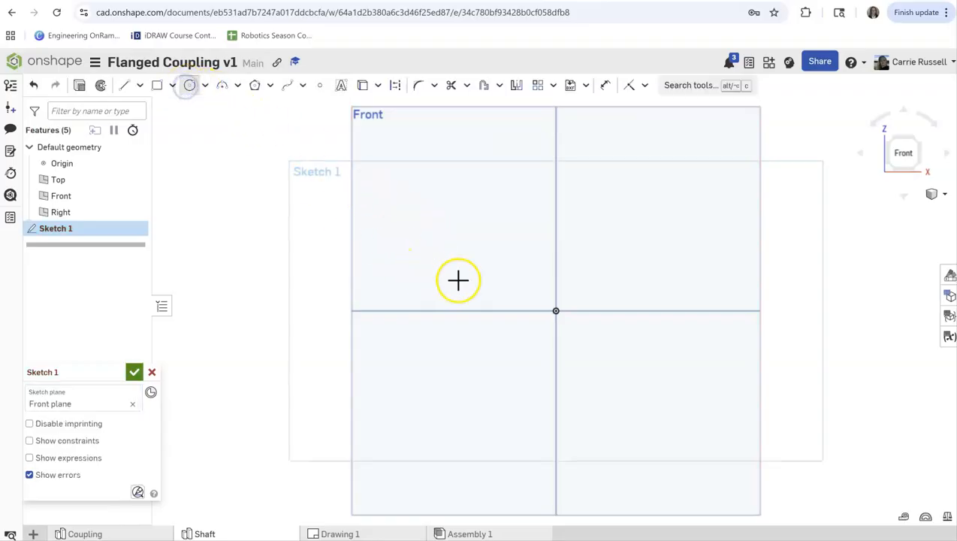
click(589, 334)
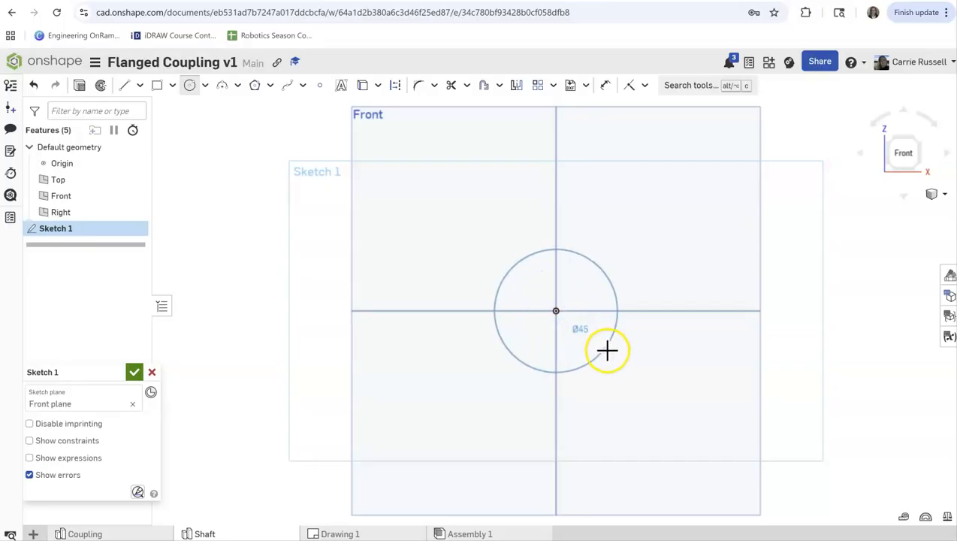
click(611, 352)
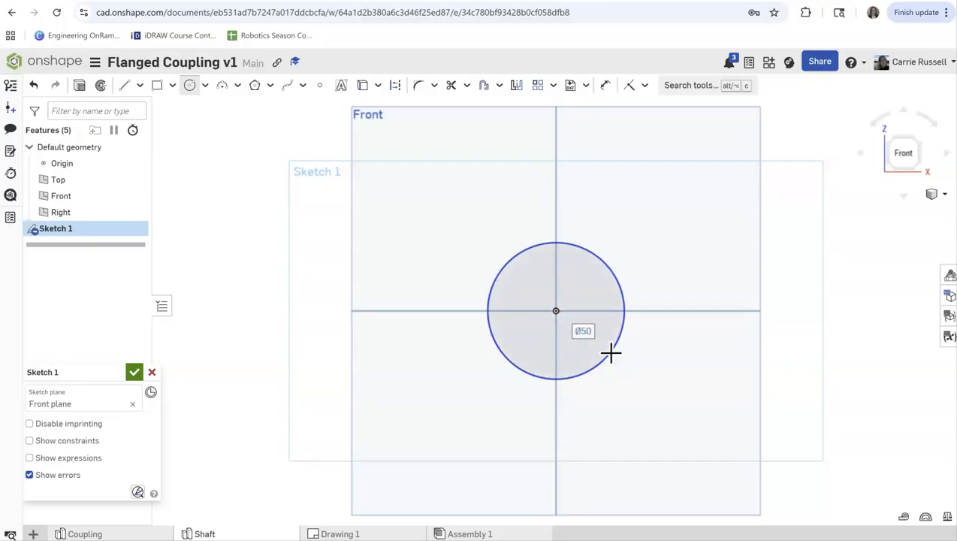
key(Escape)
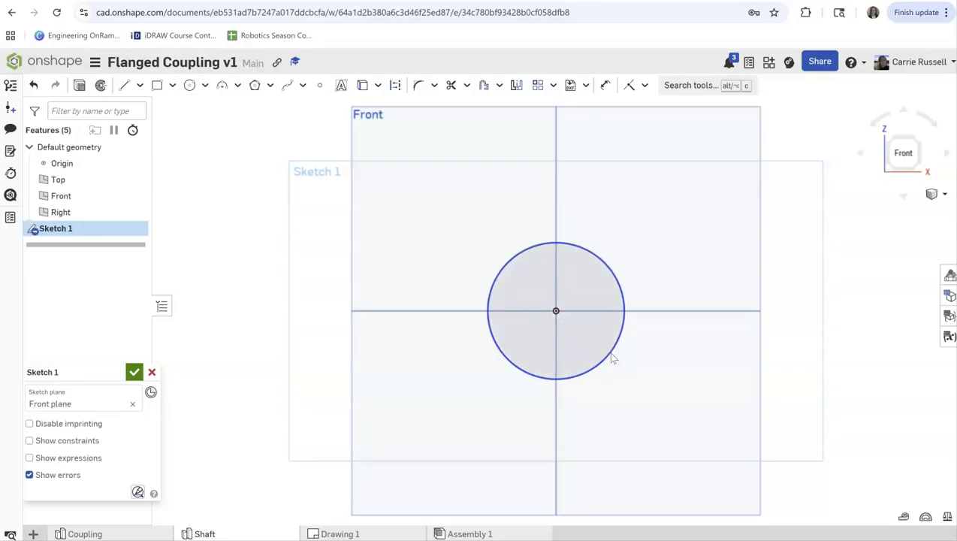
Dimension the circle's diameter as 30 mm
click(605, 85)
click(599, 264)
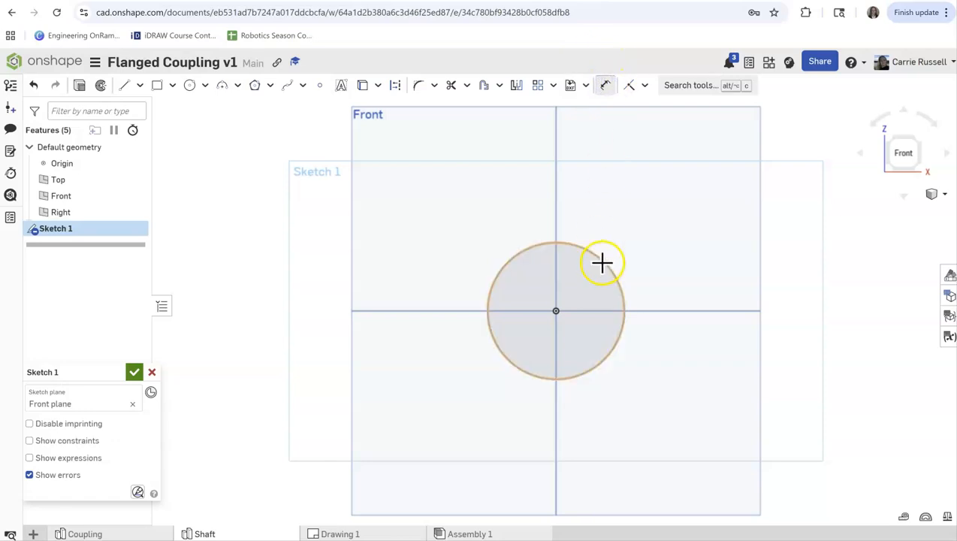
click(700, 215)
text(3)
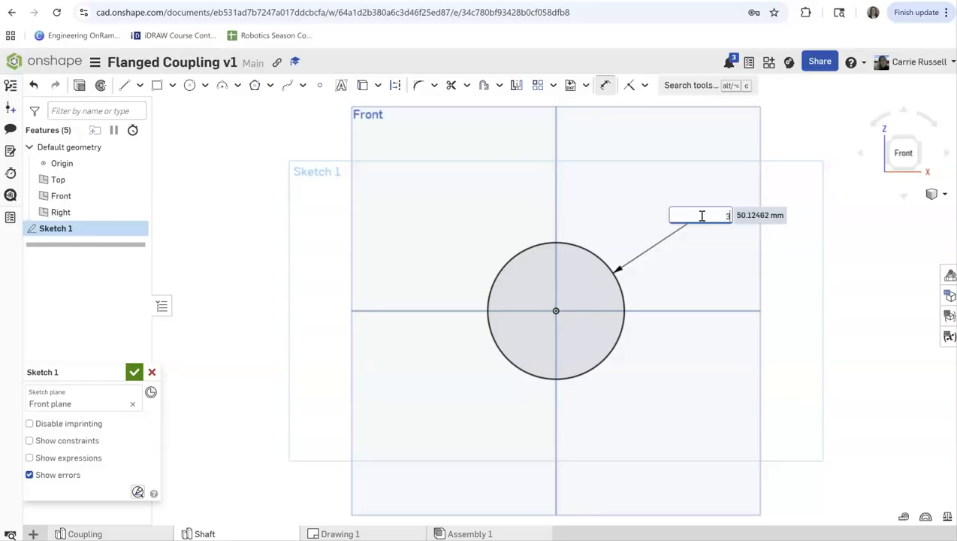
text(0)
key(Return)
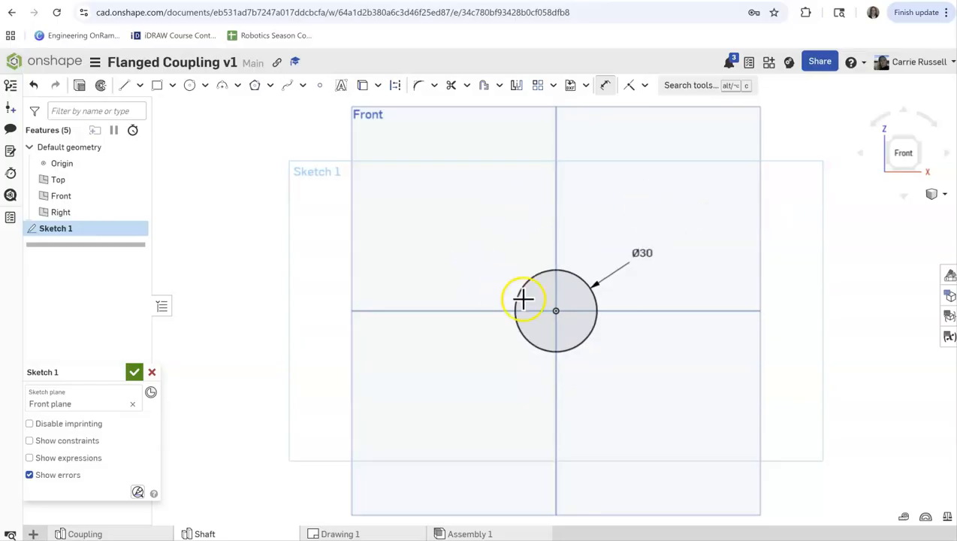
Sketch a corner rectangle about 6 mm wide and 5 mm high across the top edge of the circle
scroll(537, 302, up, 5)
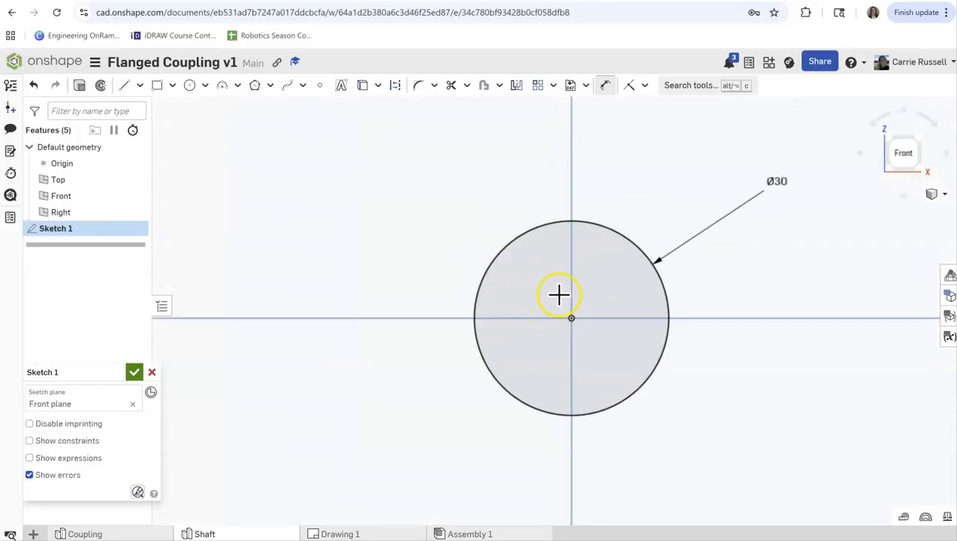
click(156, 87)
click(550, 208)
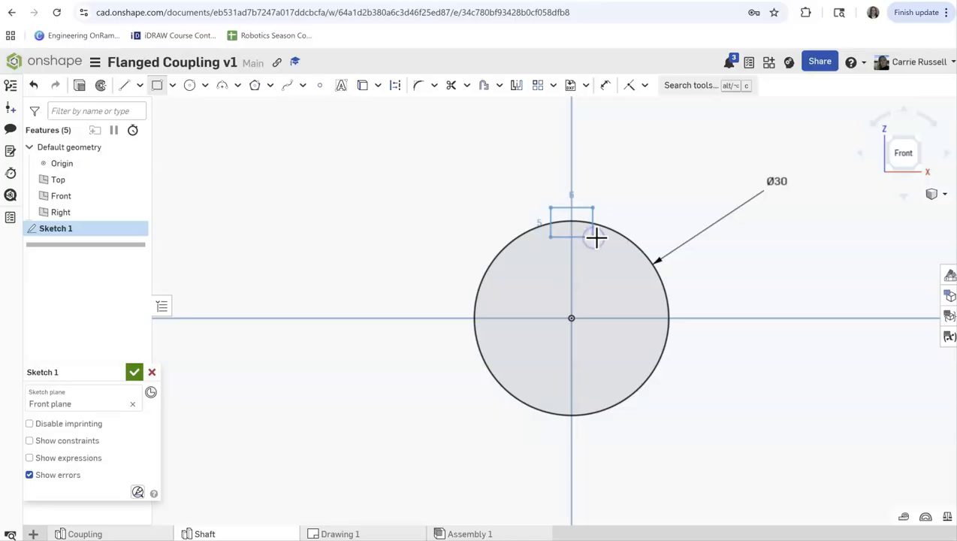
click(594, 236)
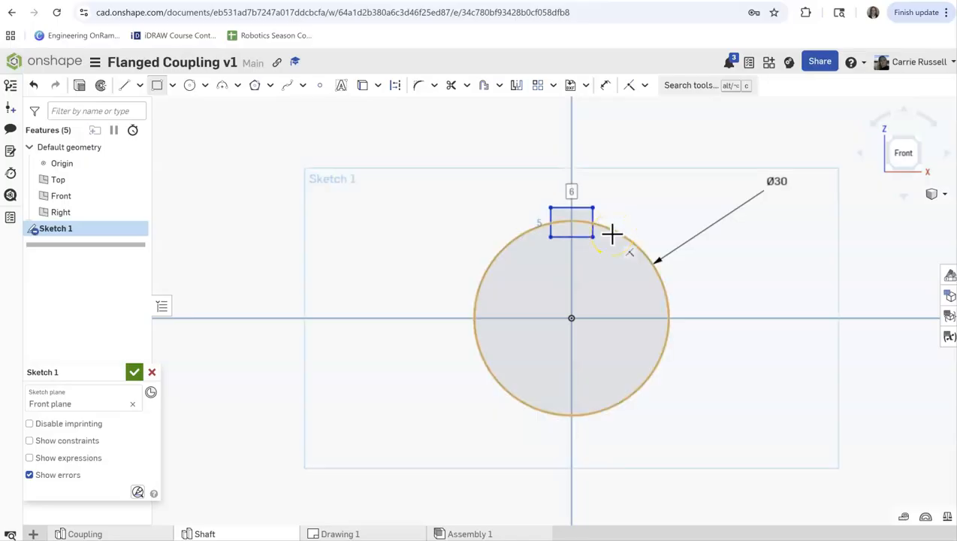
key(Escape)
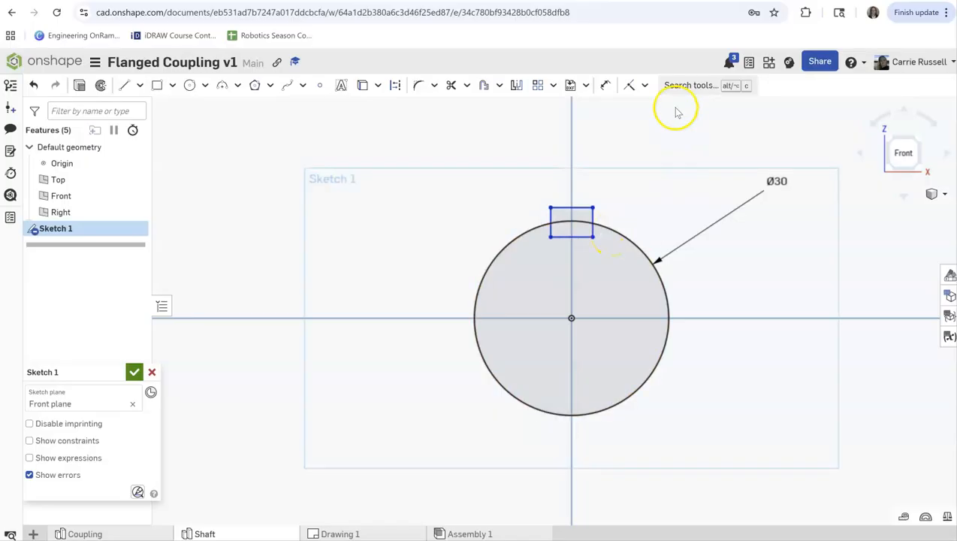
Dimension the vertical distance from the origin to the rectangle's lower left corner as 12.5 mm
click(605, 84)
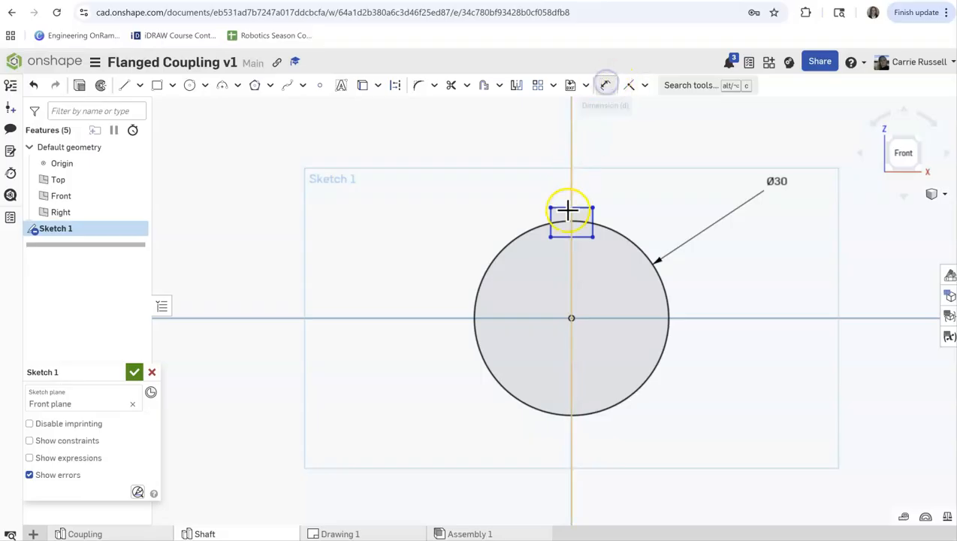
click(551, 238)
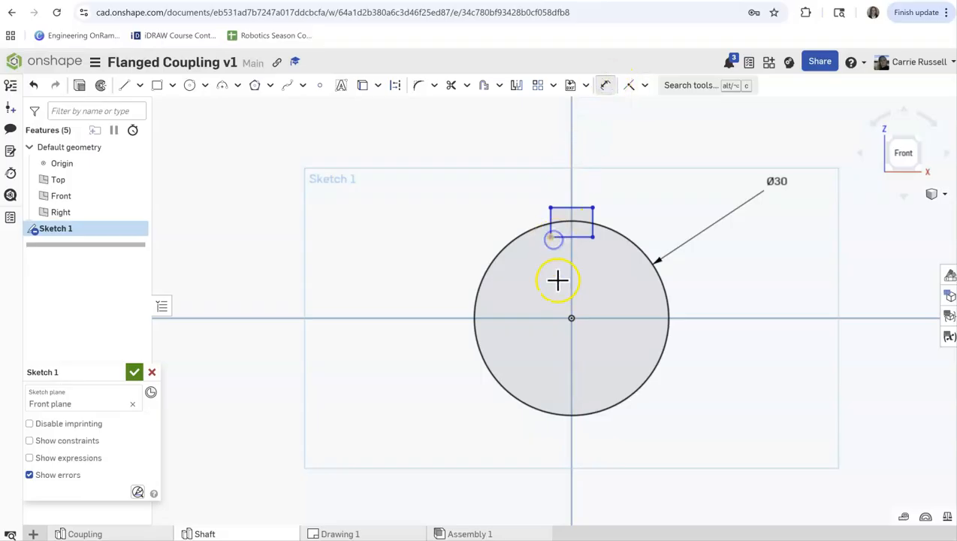
click(571, 317)
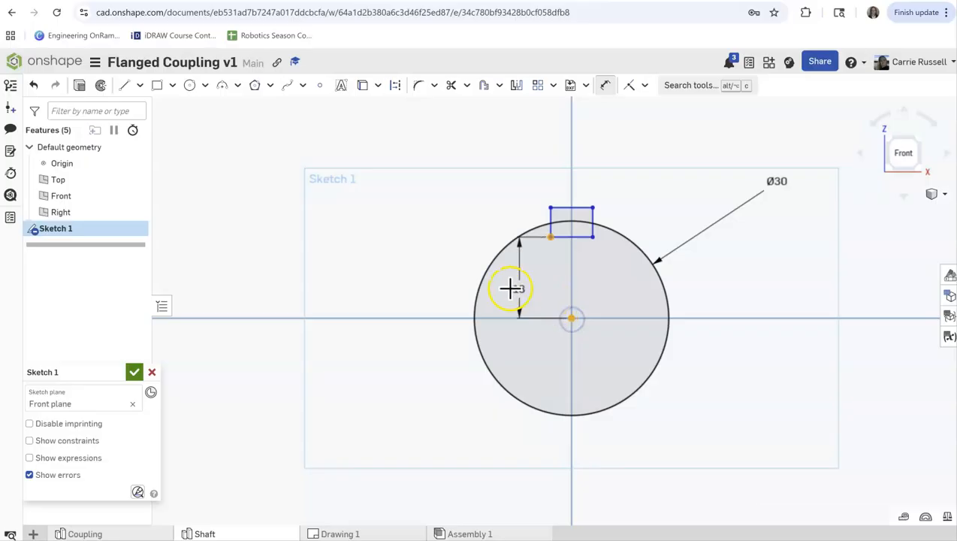
click(434, 285)
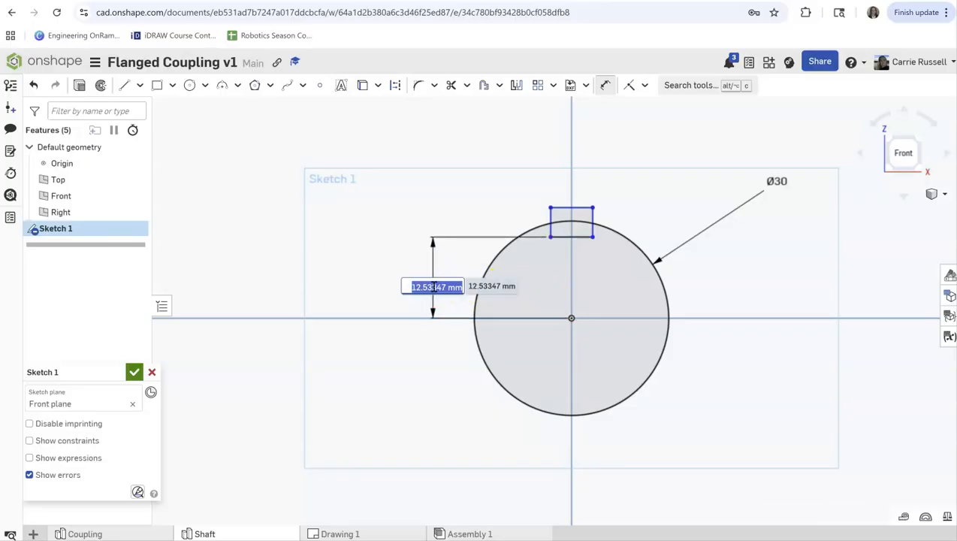
text(12)
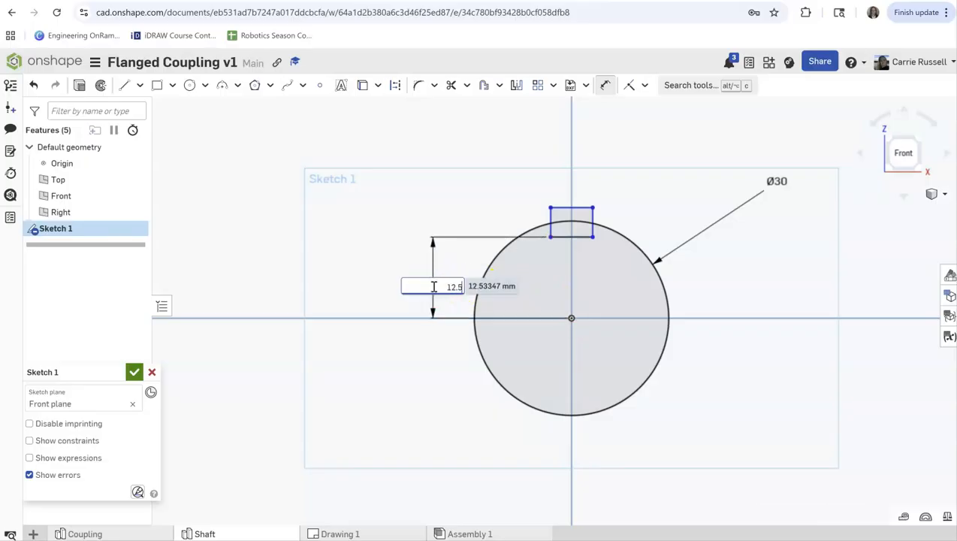
text(.5)
key(Return)
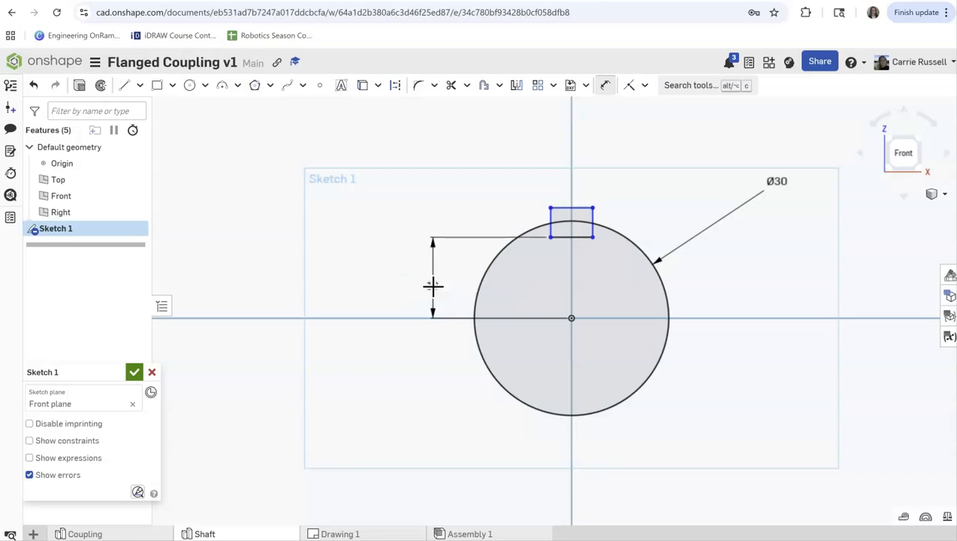
Dimension the width of the rectangle's top edge as 5 mm
click(575, 201)
click(601, 162)
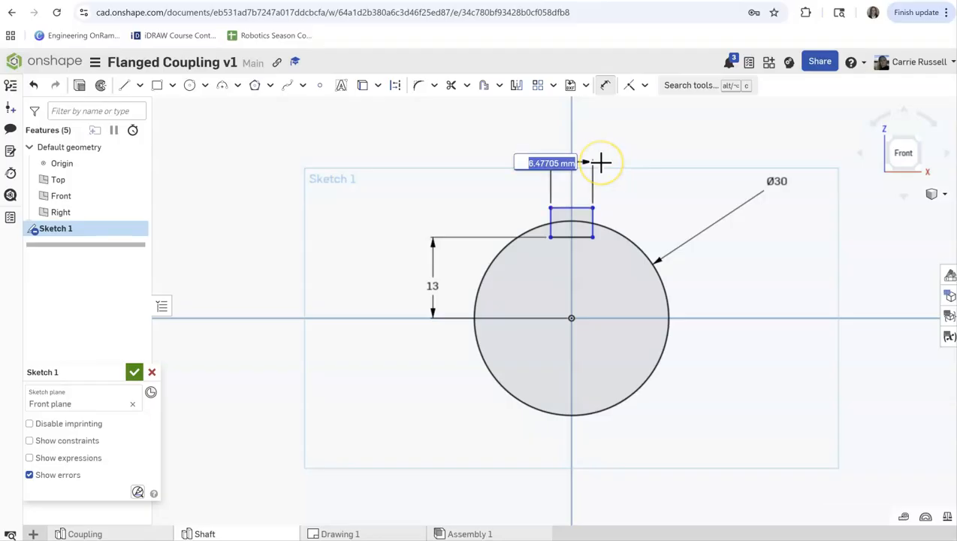
text(5)
key(Return)
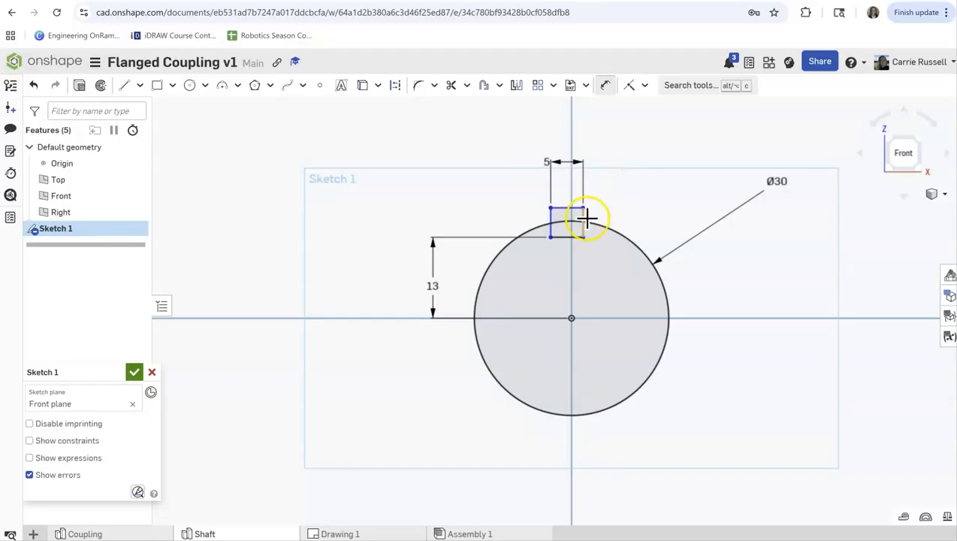
click(571, 320)
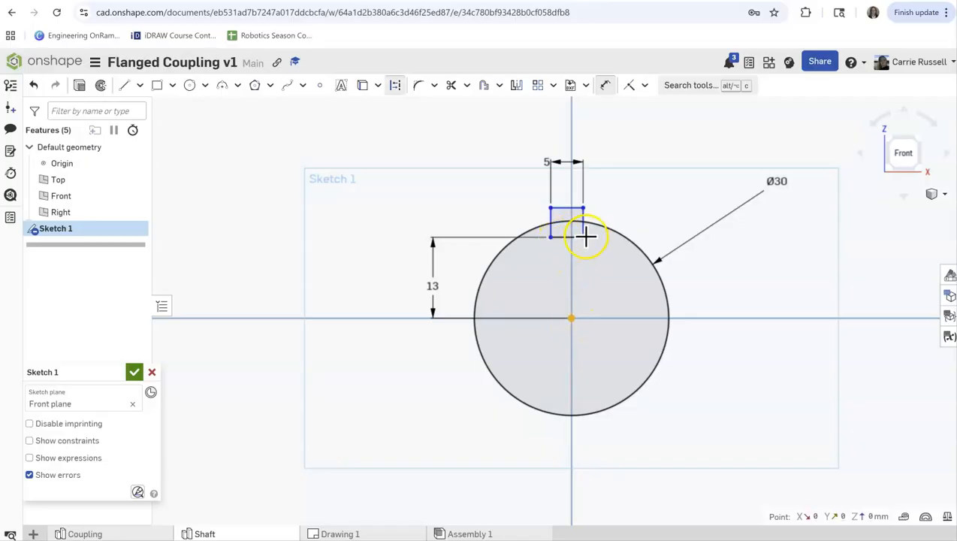
click(583, 237)
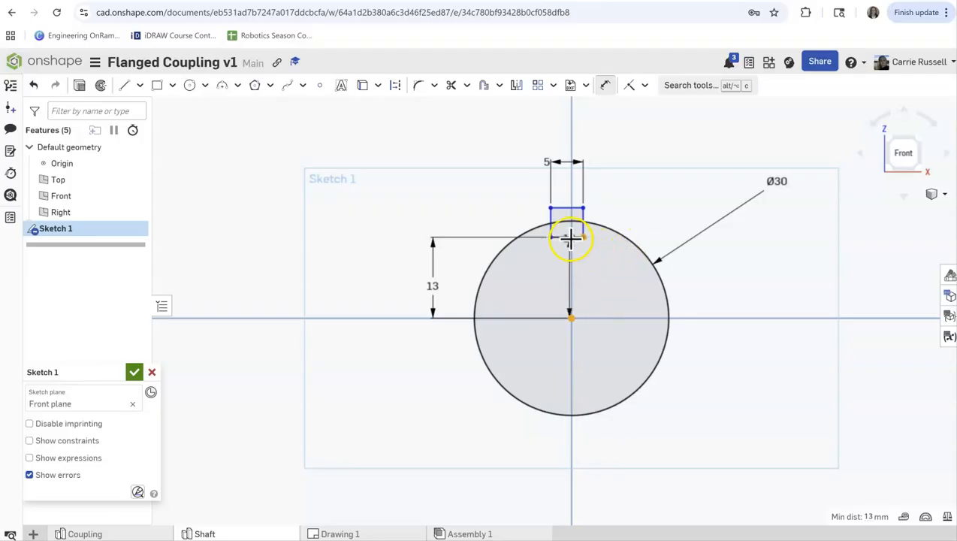
key(Escape)
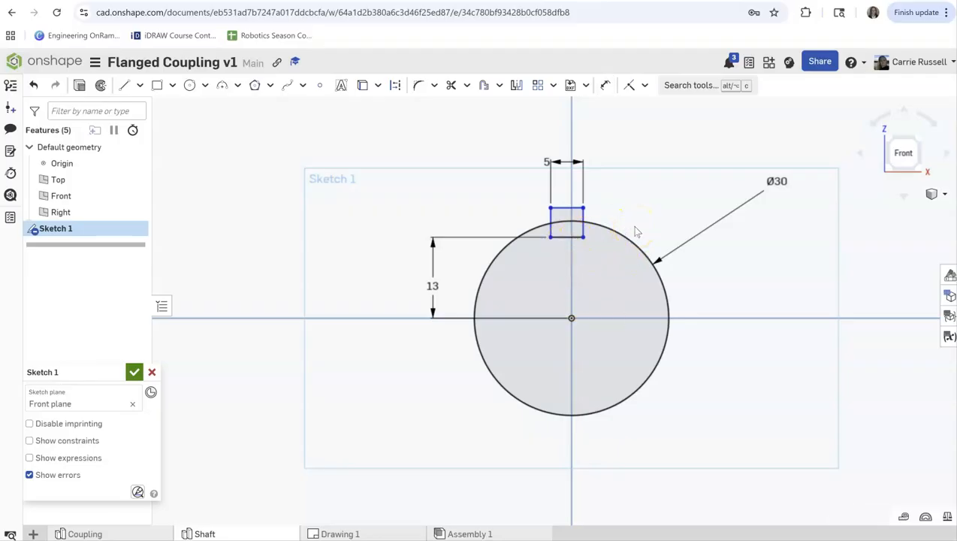
Dimension the horizontal distance from the rectangle's lower left corner to the origin as 2.5 mm
click(605, 85)
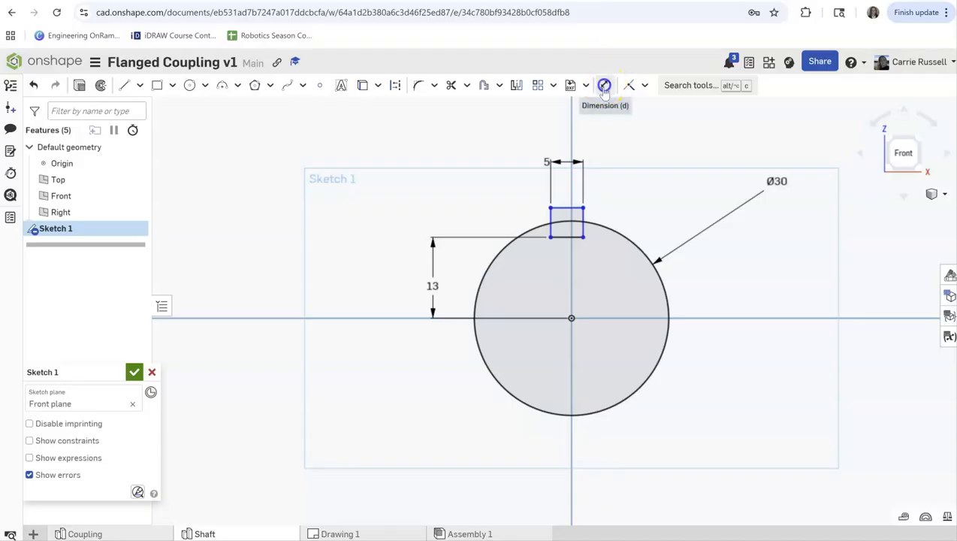
click(550, 236)
click(571, 319)
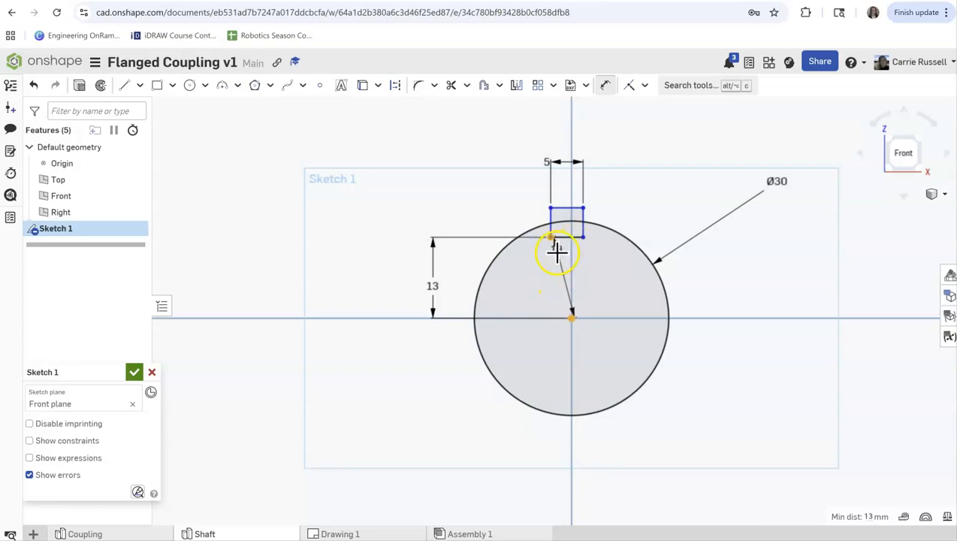
click(571, 198)
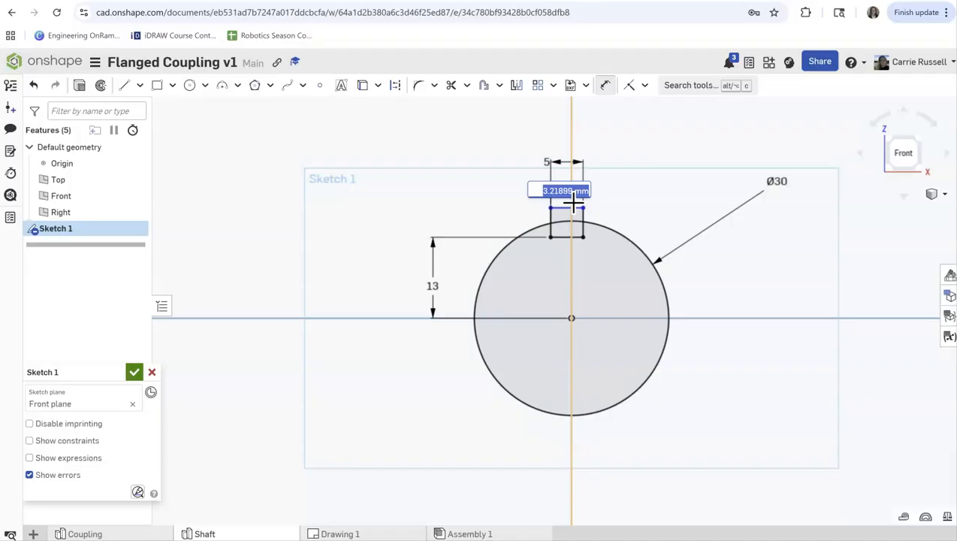
text(2.5)
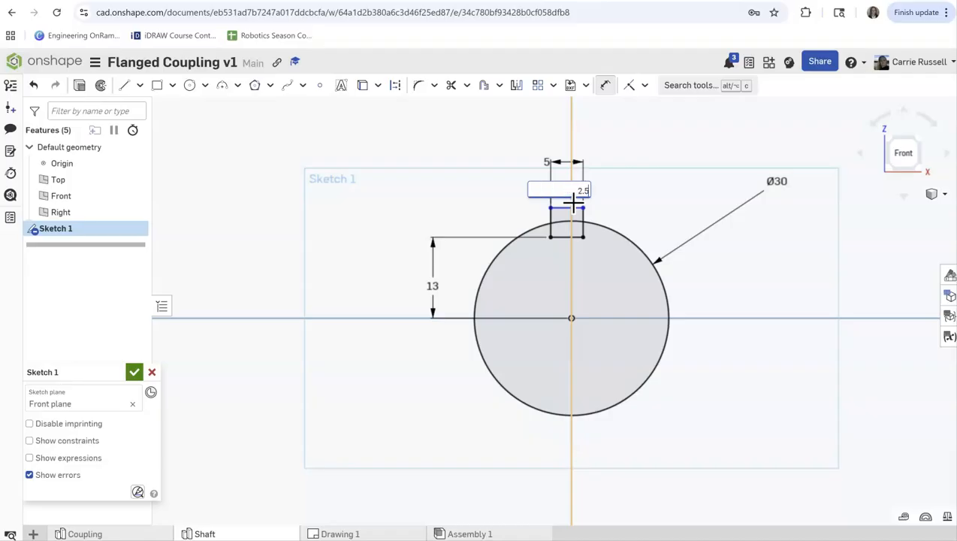
key(Return)
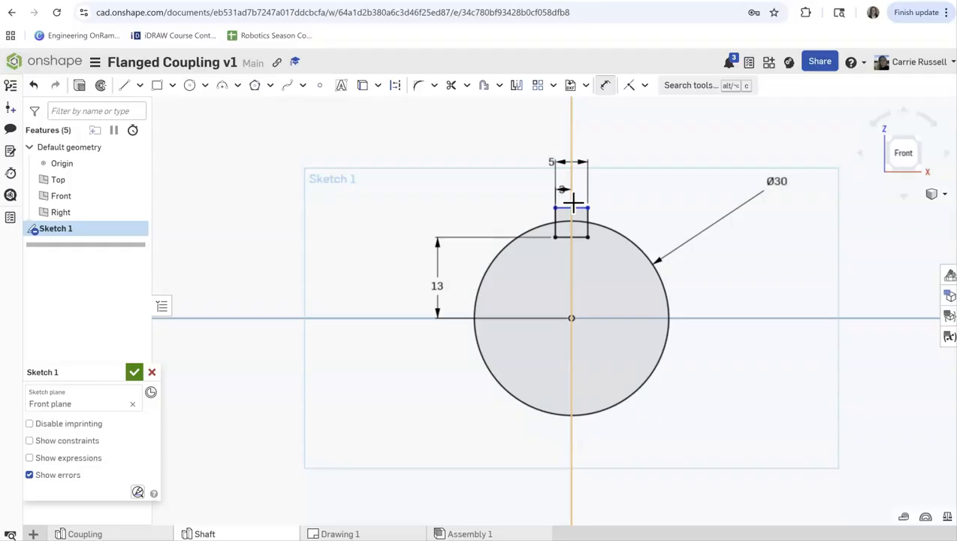
click(585, 202)
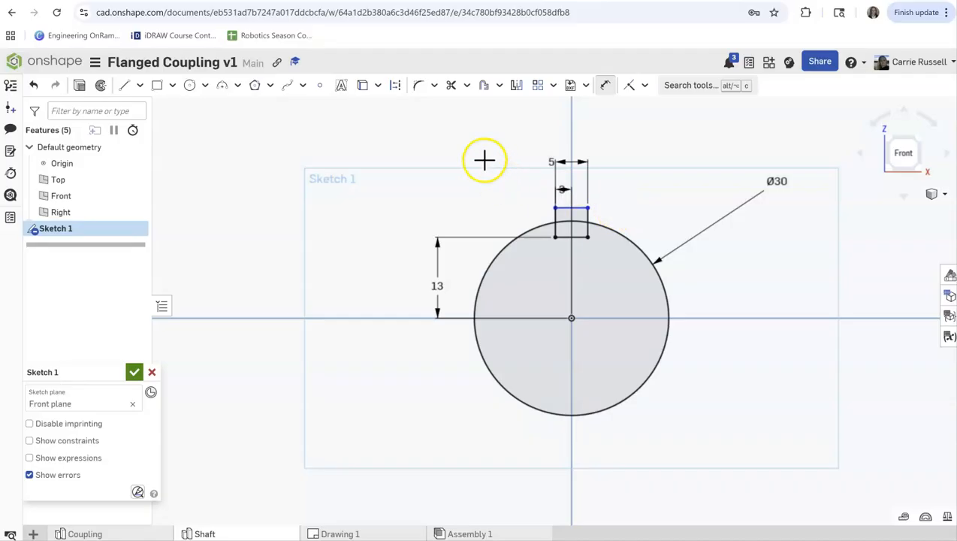
Trim the rectangle's edges outside the circle and the arc between its sides to form an open keyway notch
click(453, 87)
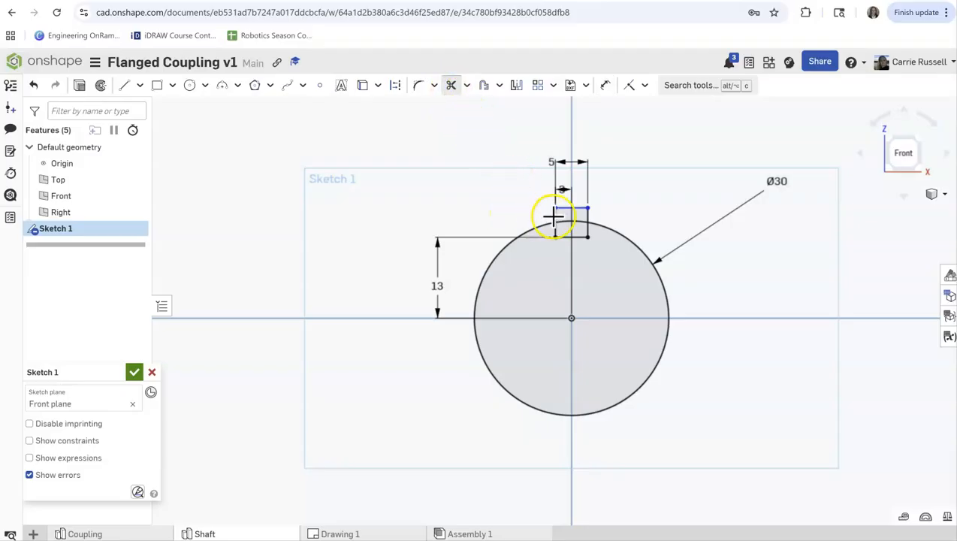
mouse_move(555, 216)
mouse_down()
mouse_move(562, 207)
mouse_move(586, 214)
mouse_up()
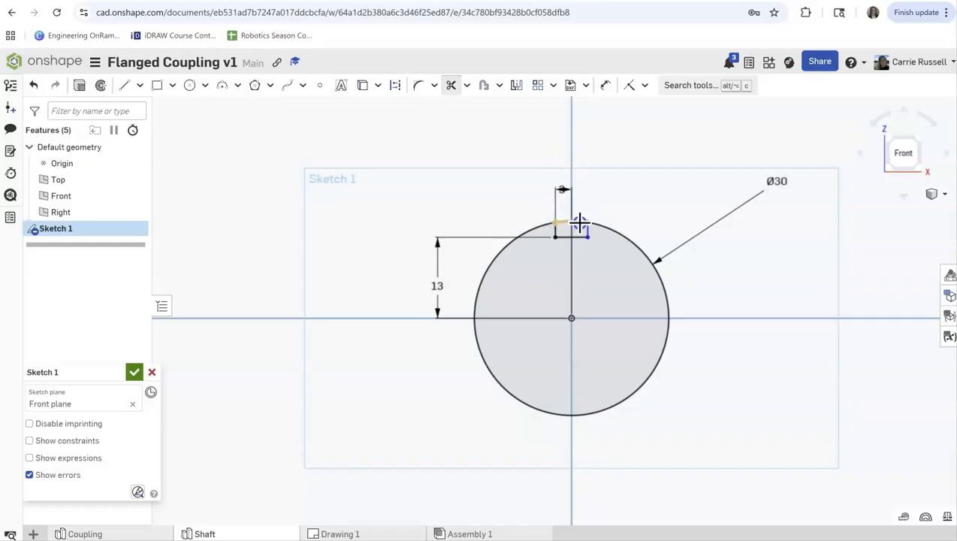
drag(579, 223, 618, 183)
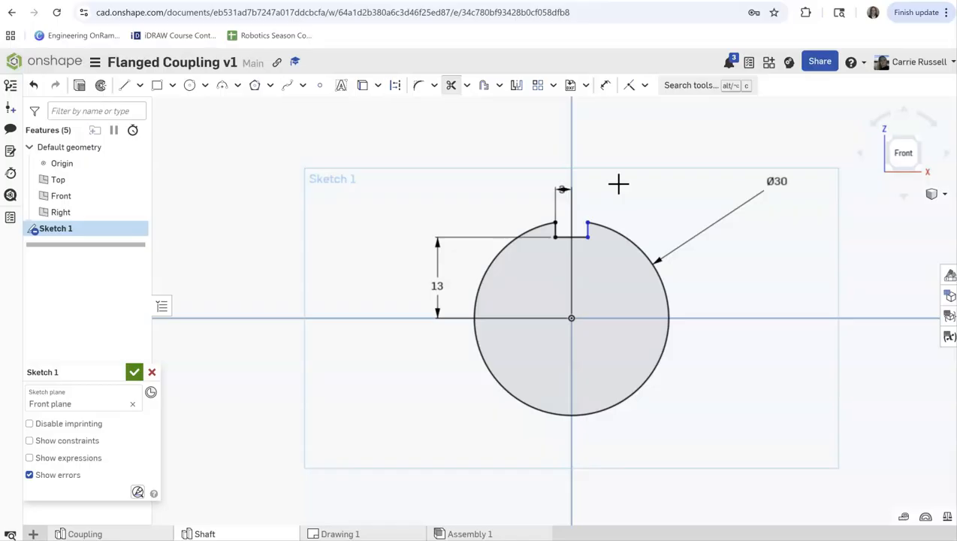
click(623, 212)
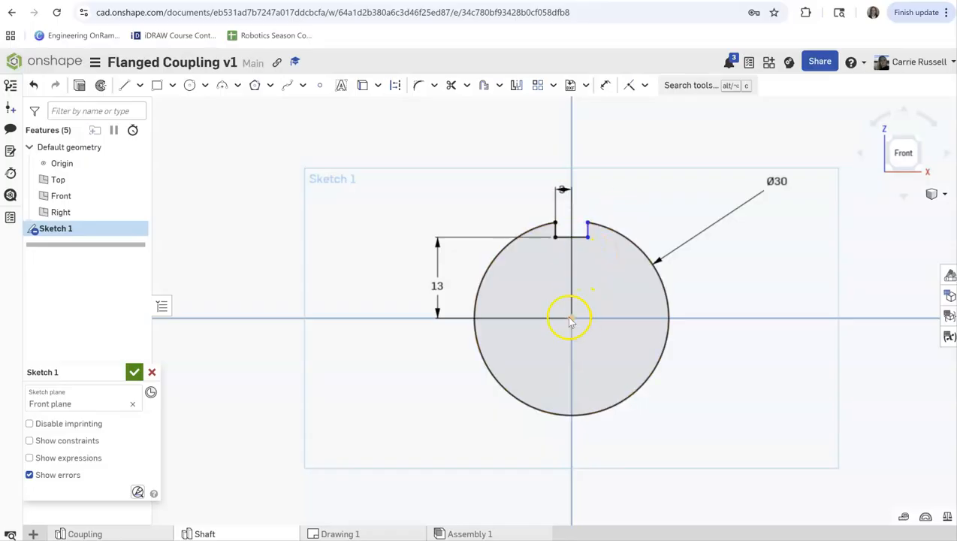
Dimension the horizontal distance from the origin to the keyway's lower right corner, accepting the proposed value, and finish the sketch
key(d)
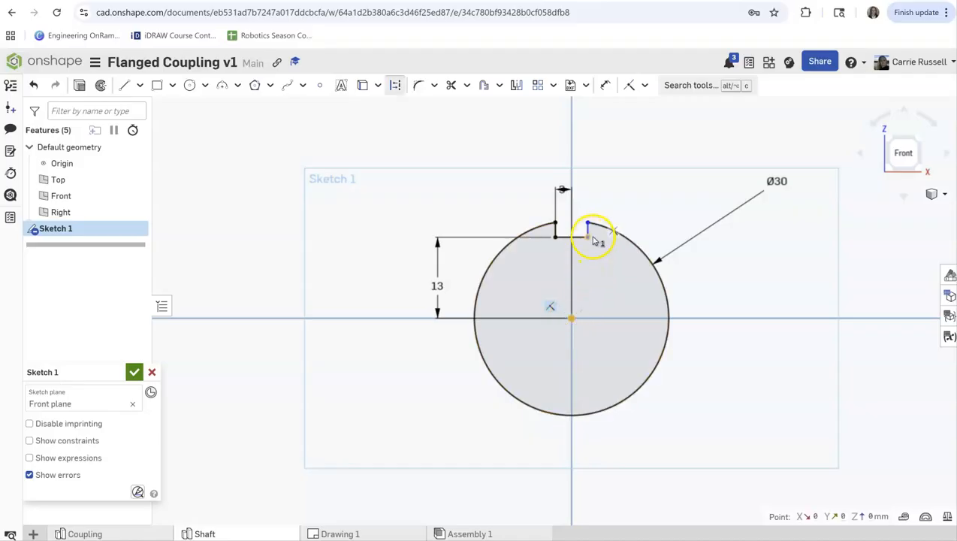
click(587, 237)
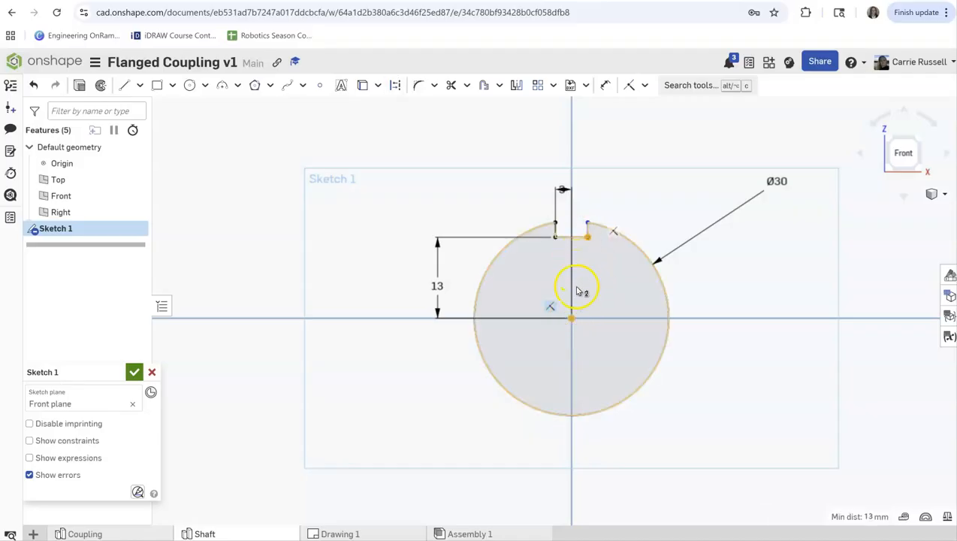
click(605, 85)
click(571, 320)
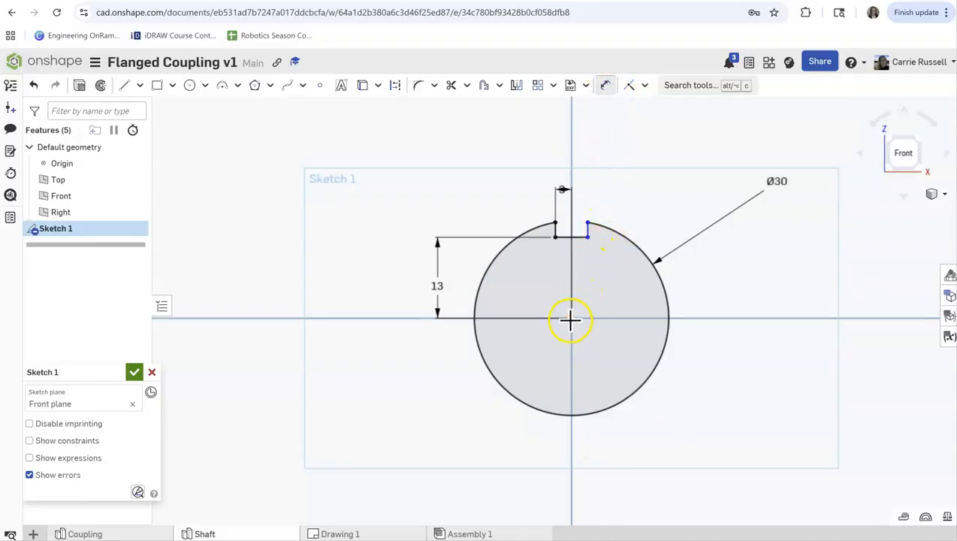
click(587, 237)
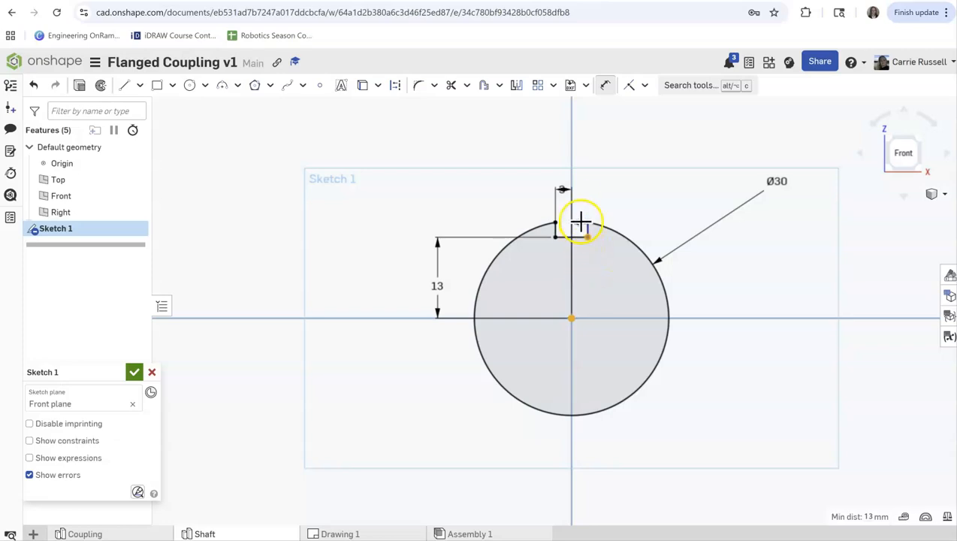
click(584, 197)
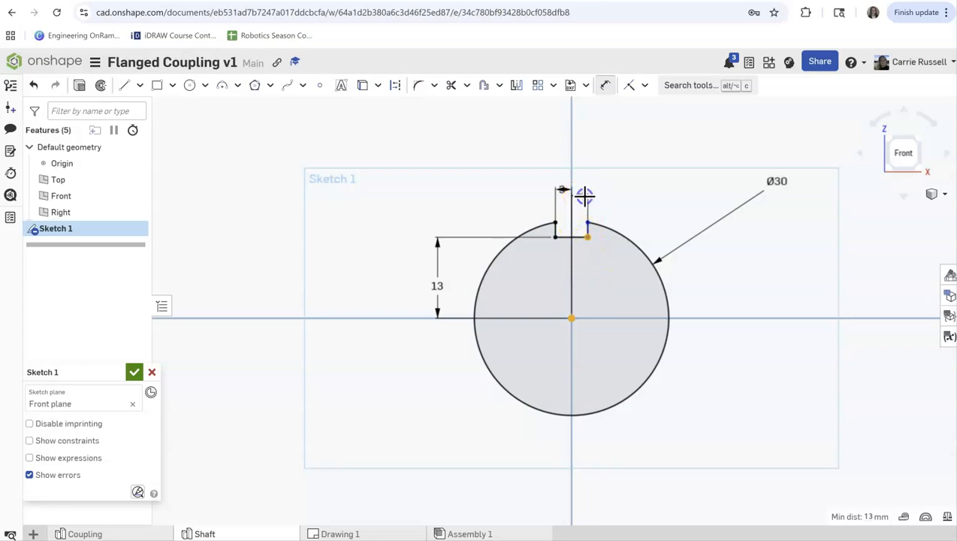
key(Return)
click(639, 200)
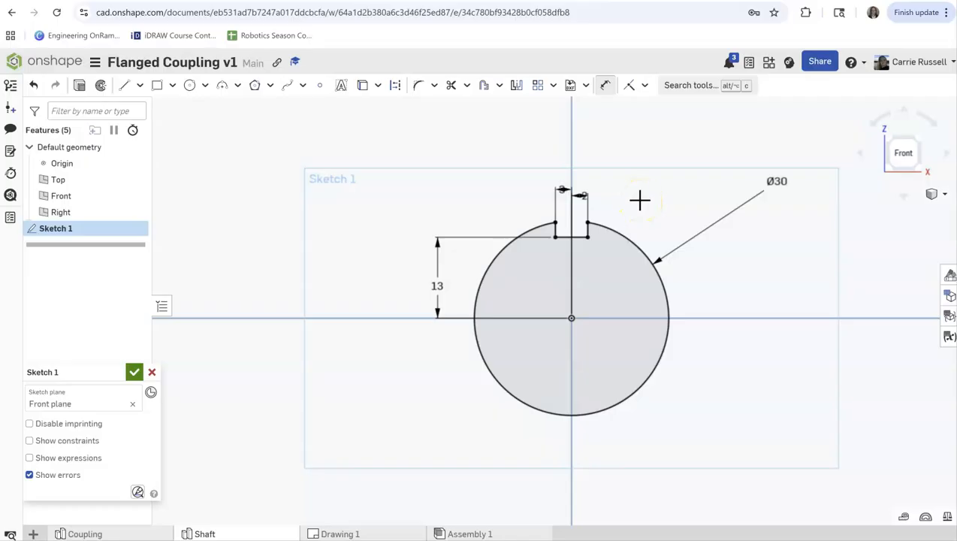
click(133, 371)
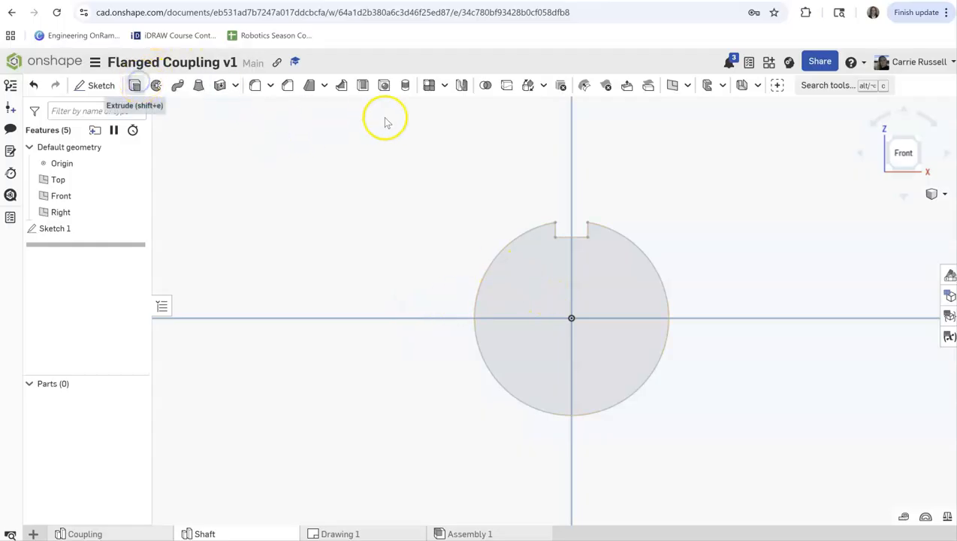
Extrude the notched circle profile as a new solid with a blind depth of 150 mm
key(shift+e)
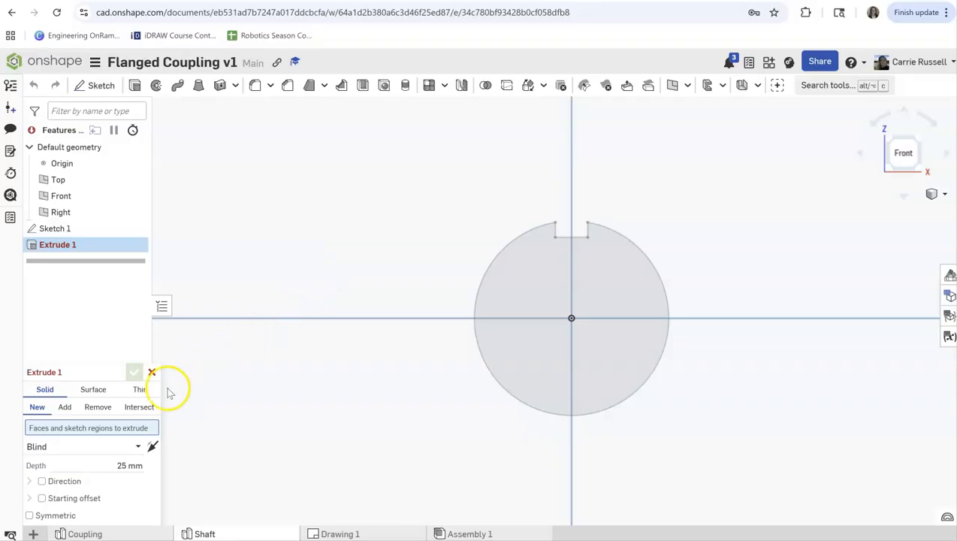
click(112, 466)
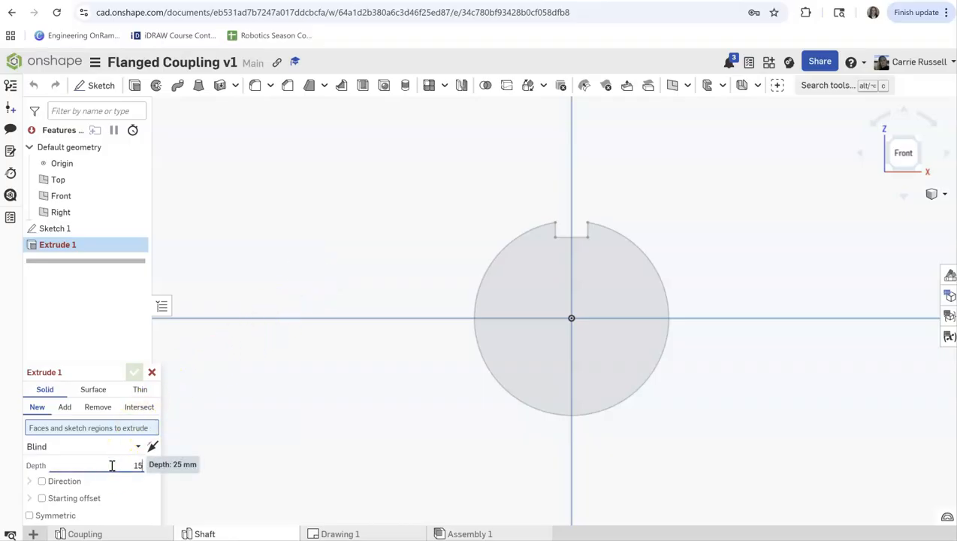
text(150)
key(Return)
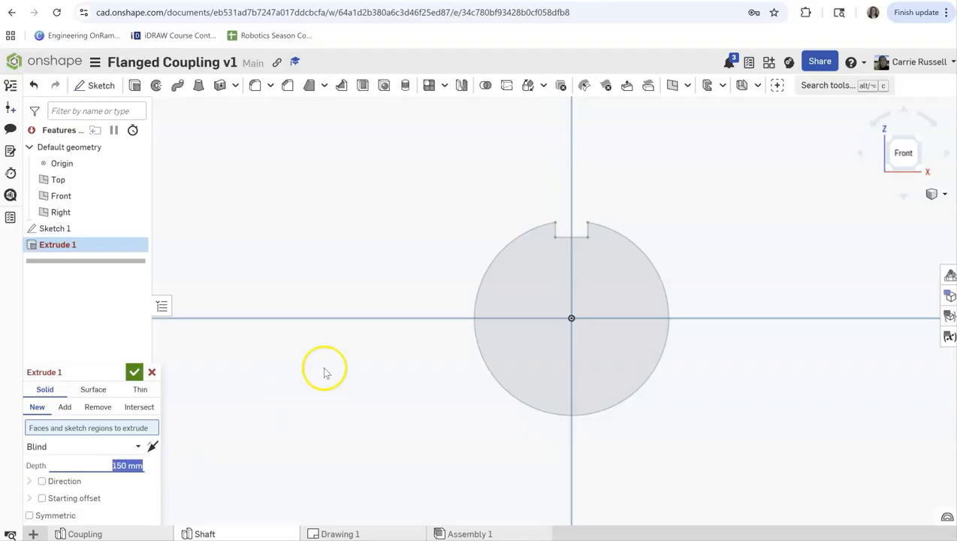
click(540, 280)
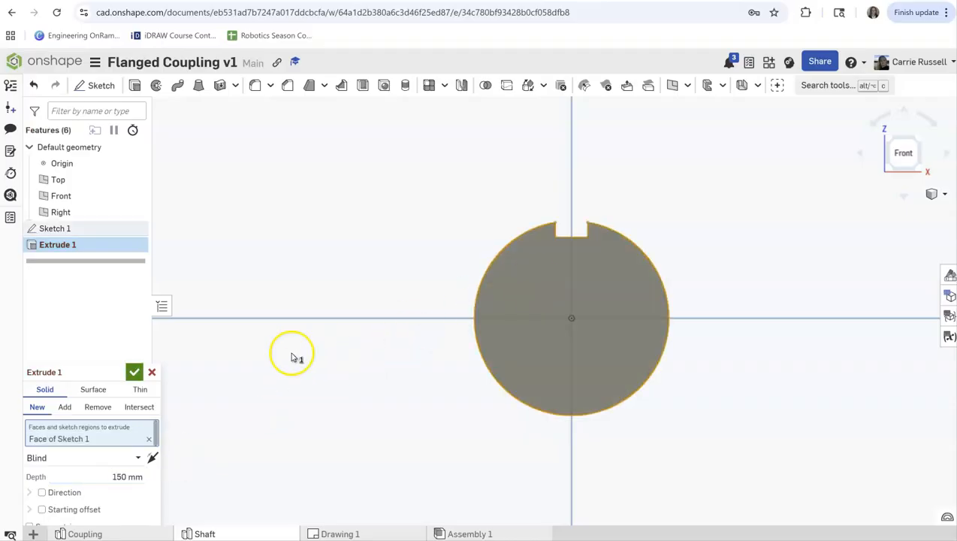
drag(99, 363, 292, 167)
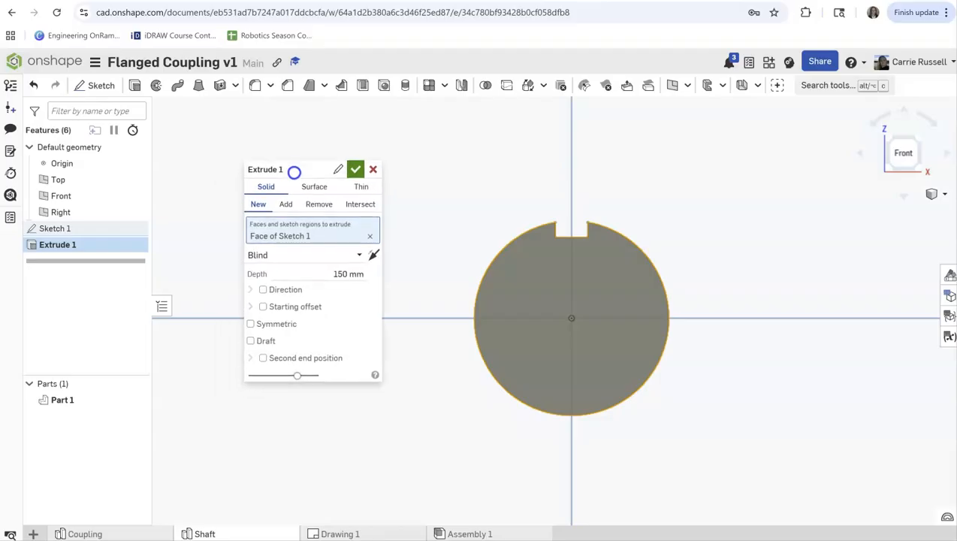
click(862, 159)
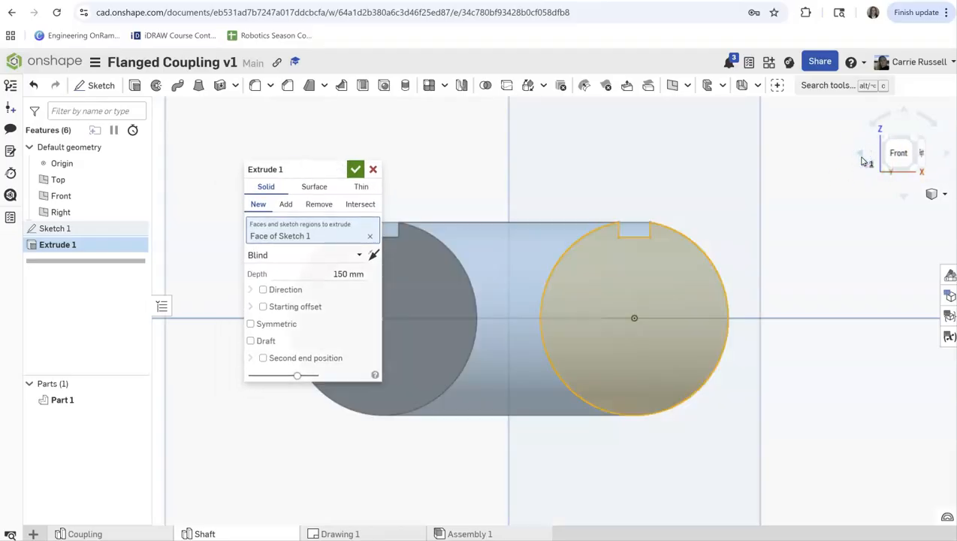
click(862, 160)
click(353, 169)
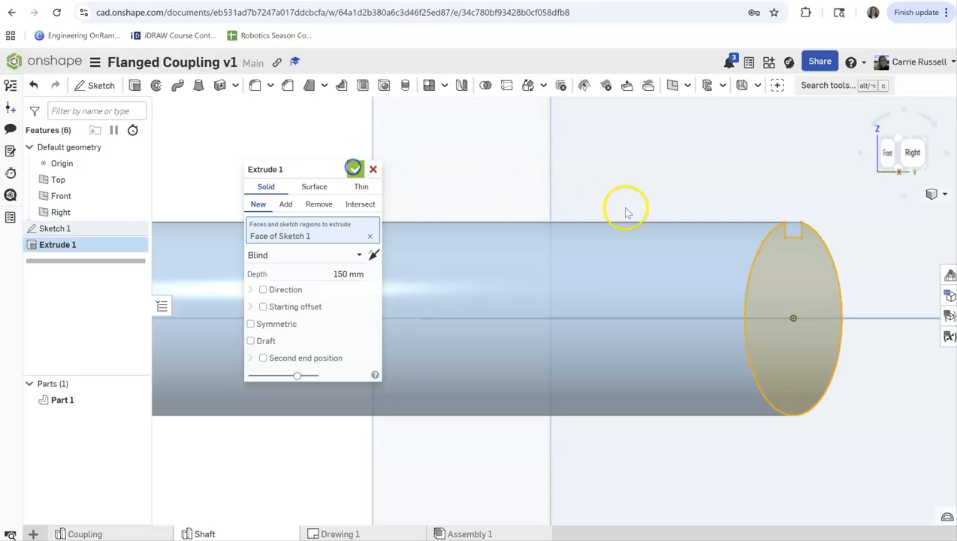
Create a new Part Studio in the document and rename it Key
click(937, 196)
click(865, 211)
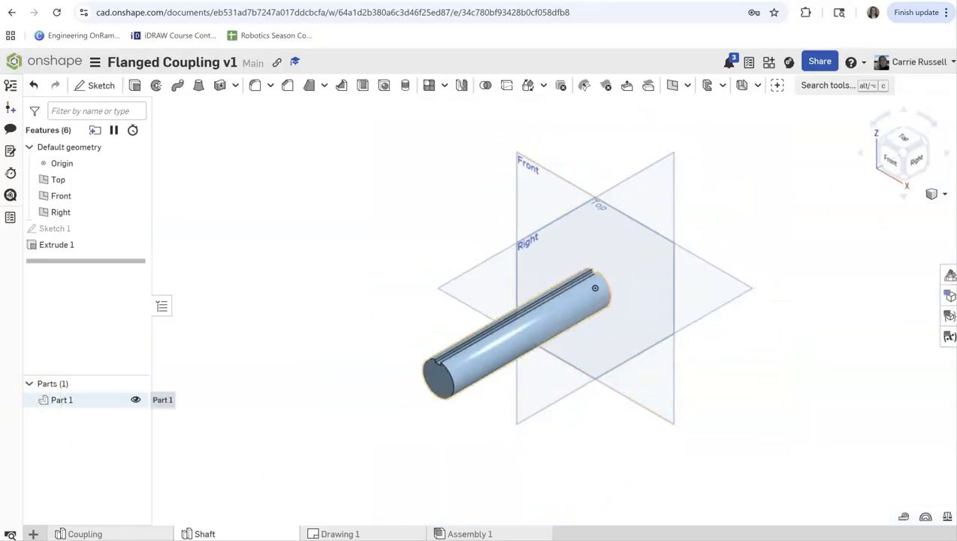
click(31, 531)
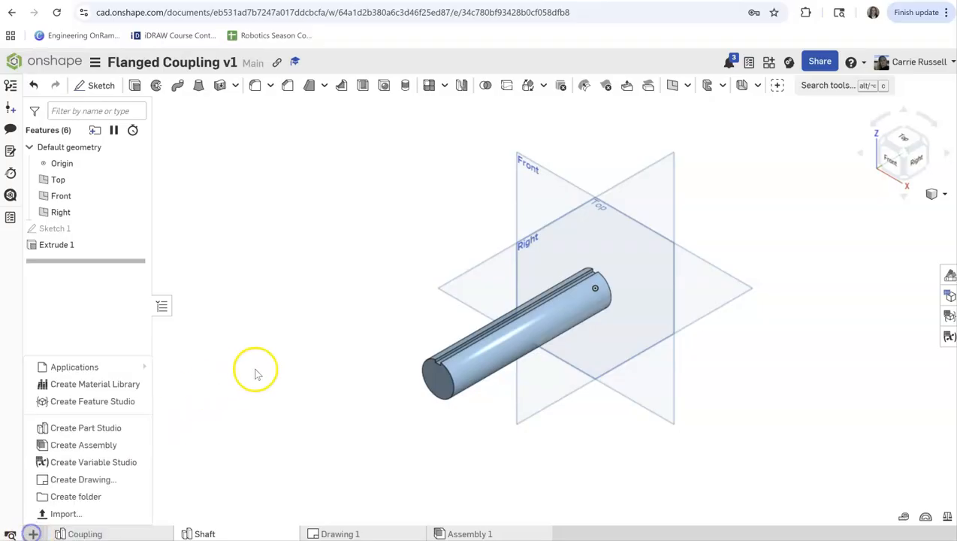
click(73, 429)
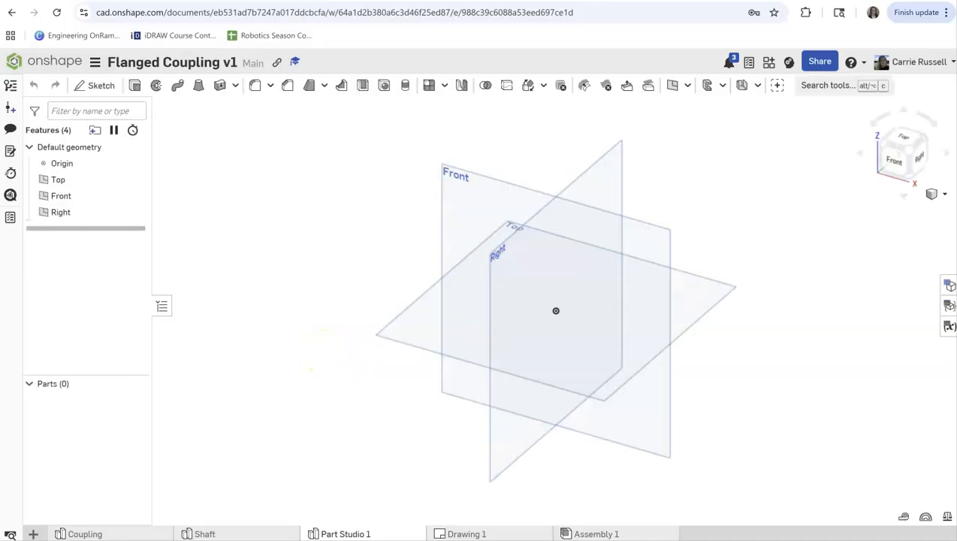
right_click(381, 532)
click(377, 421)
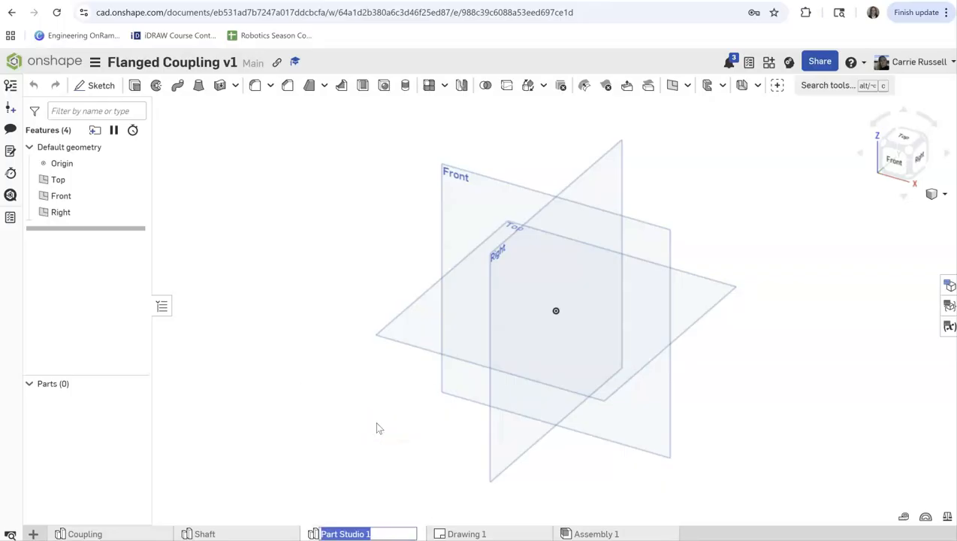
text(Key)
key(Return)
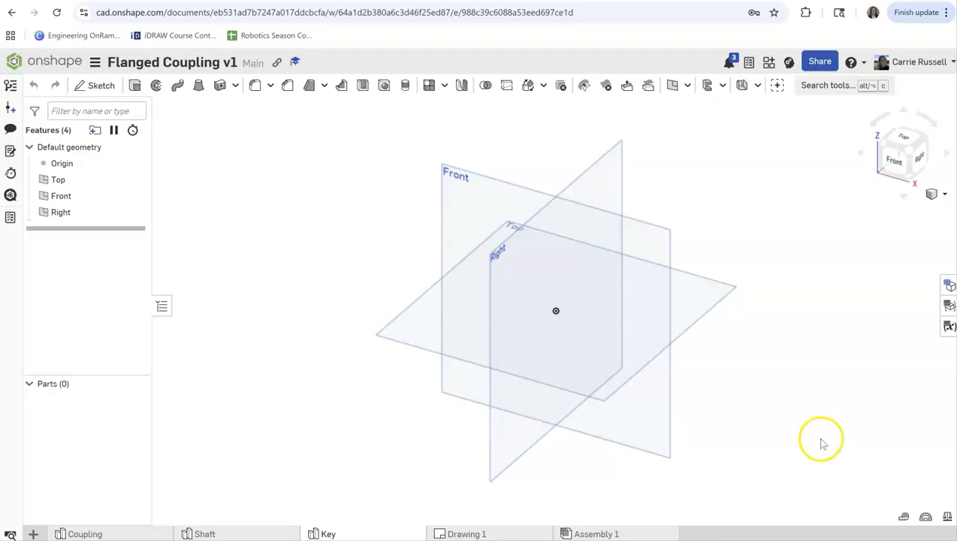
Sketch a center-point rectangle about 19 mm wide and 14 mm high on the Front plane, centred on the origin
click(905, 518)
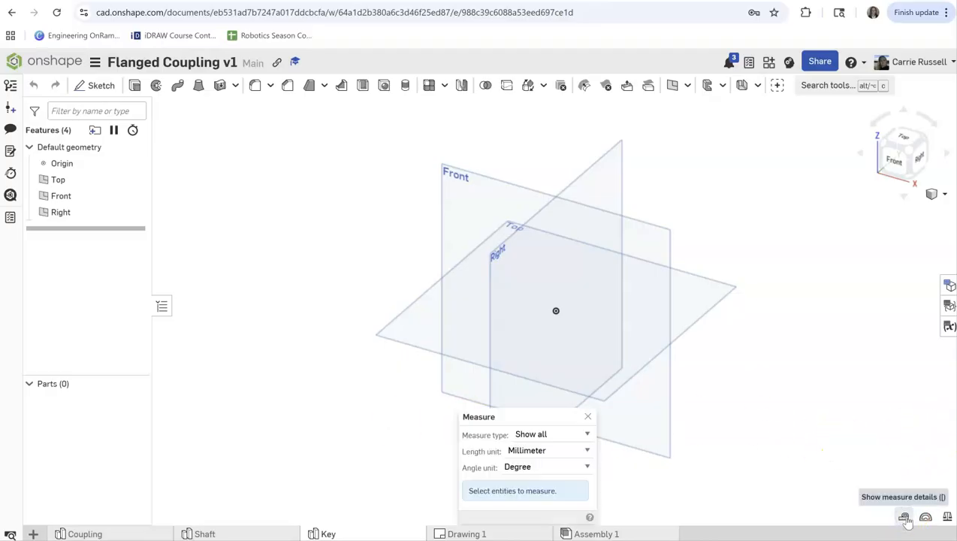
click(587, 418)
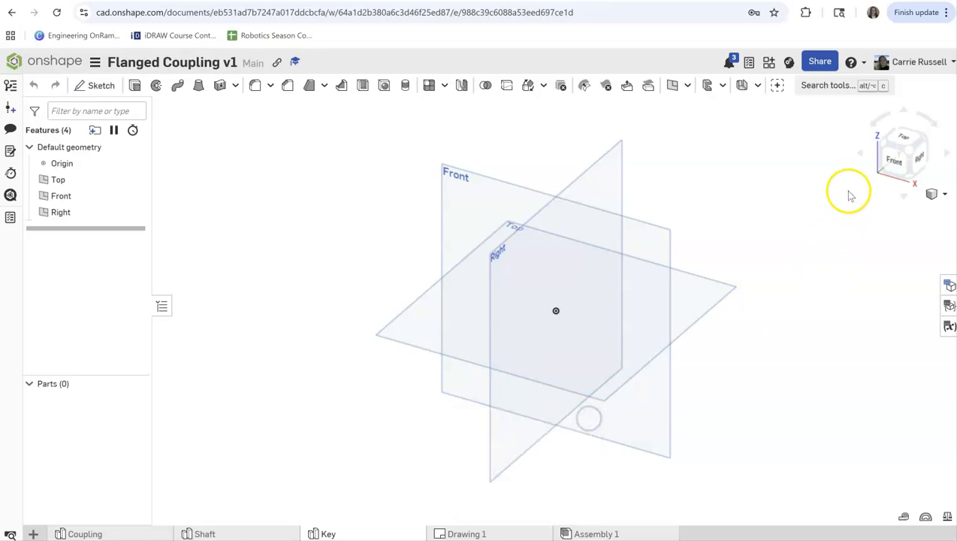
click(893, 159)
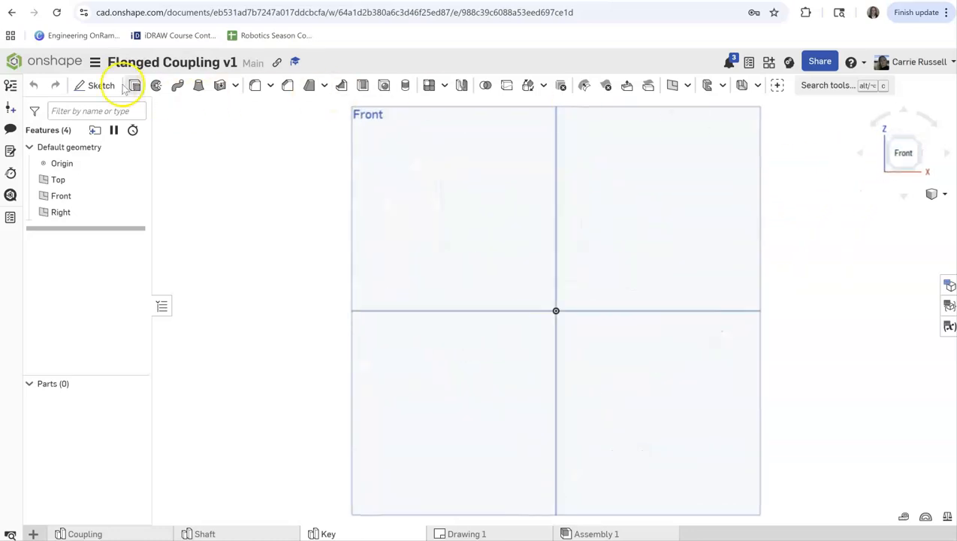
click(87, 86)
click(511, 211)
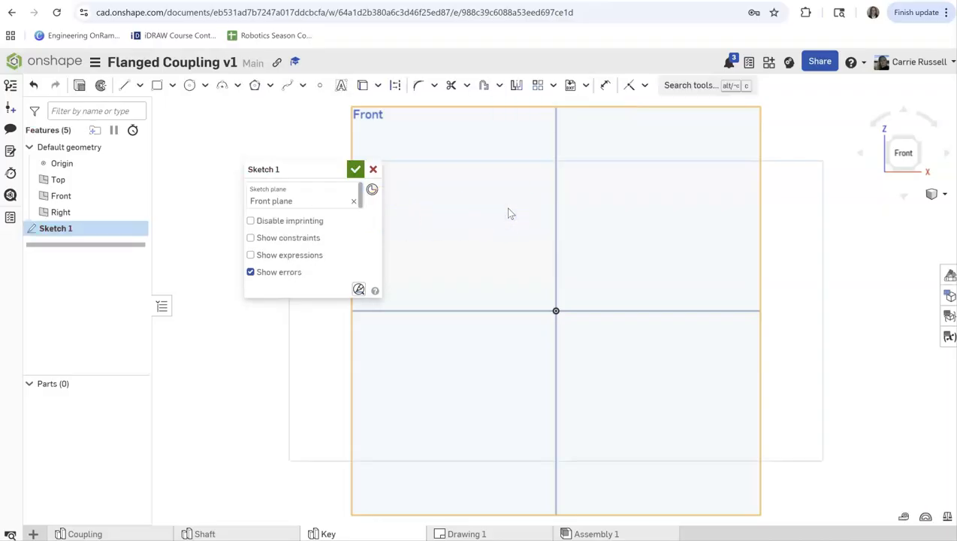
click(172, 86)
click(185, 131)
click(563, 320)
click(581, 329)
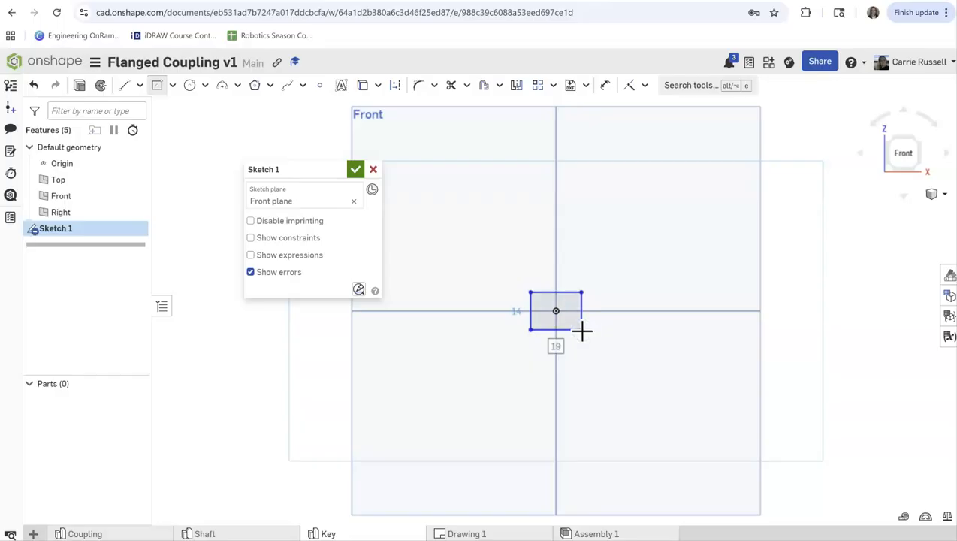
key(Escape)
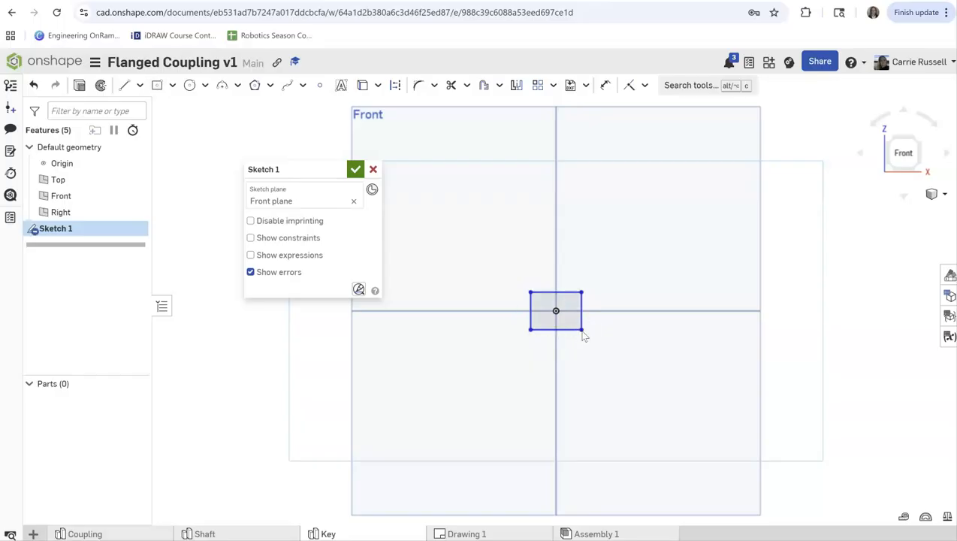
Dimension the width of the centred rectangle as 5 mm
click(602, 83)
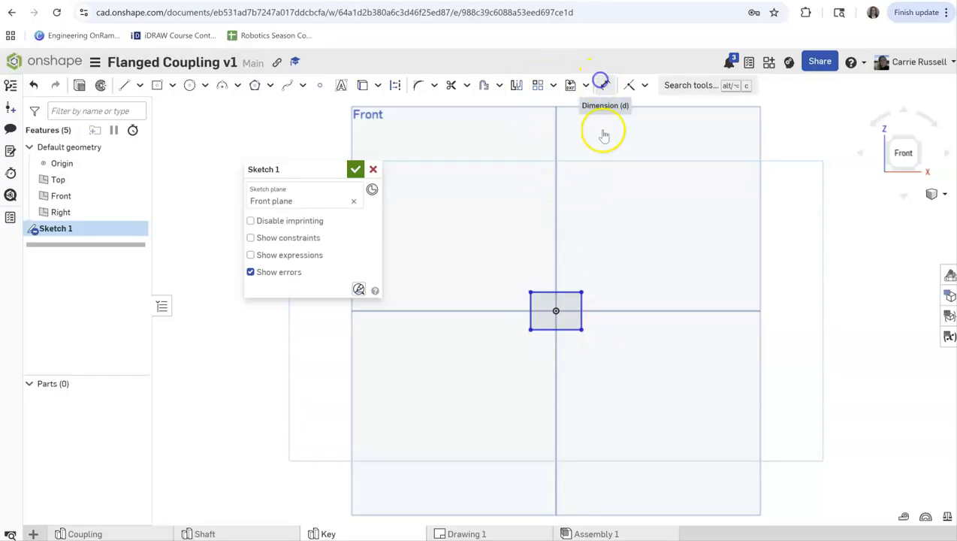
click(572, 291)
click(566, 234)
text(6)
key(Return)
Dimension the rectangle's height as 5 mm and finish the sketch
scroll(533, 319, up, 2)
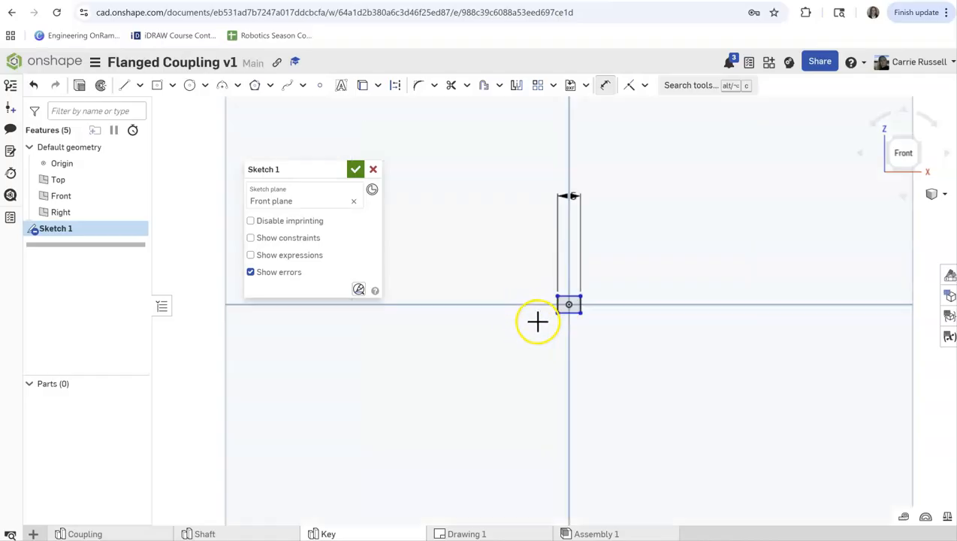
scroll(536, 322, up, 4)
click(489, 243)
click(489, 243)
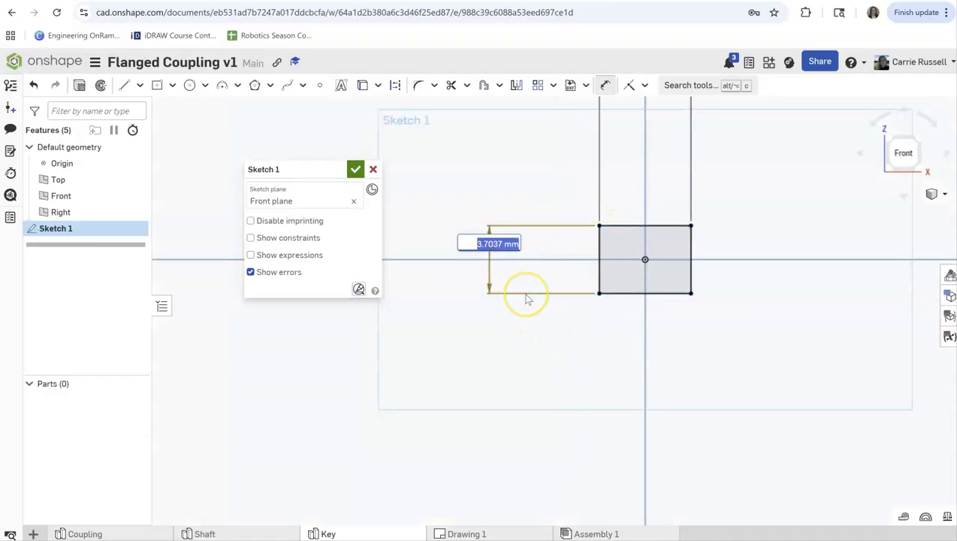
text(5)
key(Return)
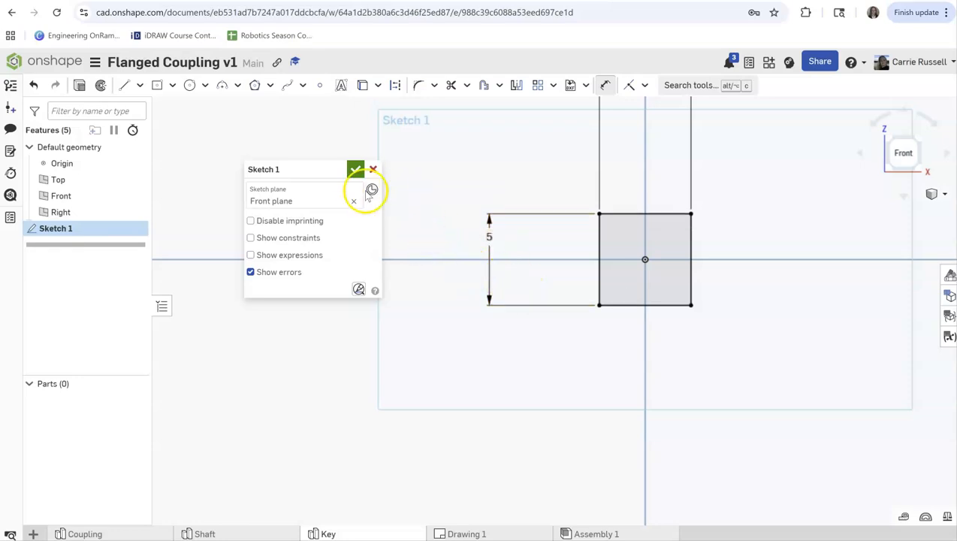
click(353, 169)
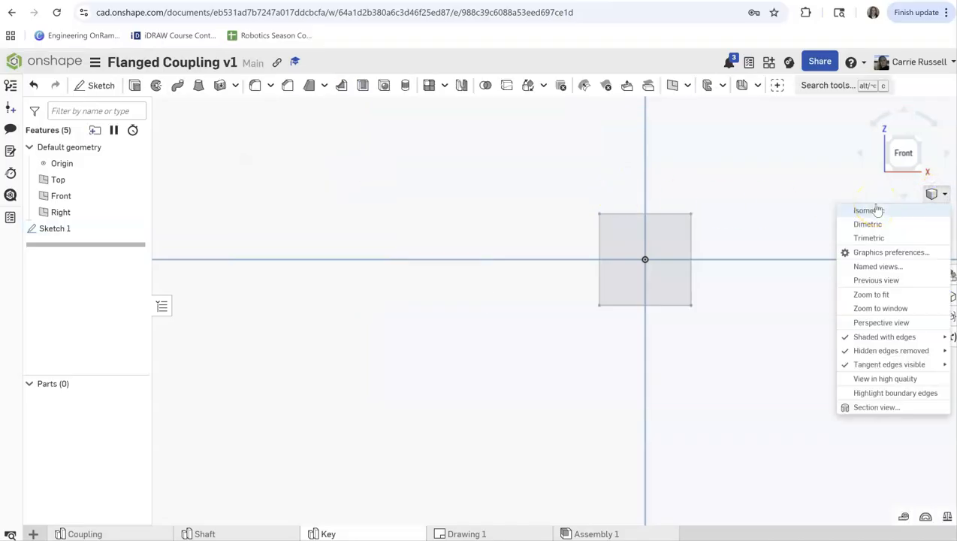
Extrude the square key profile as a new solid with a blind depth of 30 mm
click(871, 211)
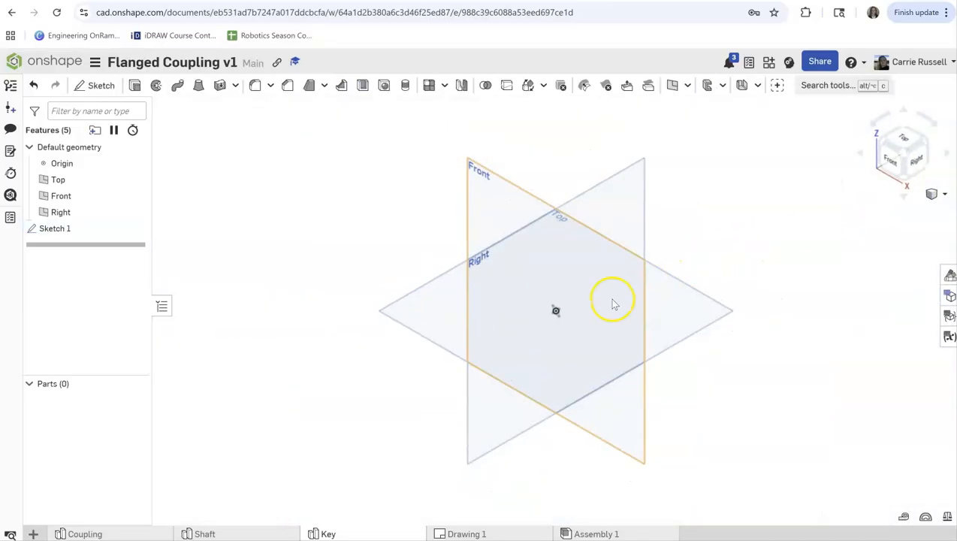
scroll(531, 328, up, 3)
scroll(548, 315, up, 3)
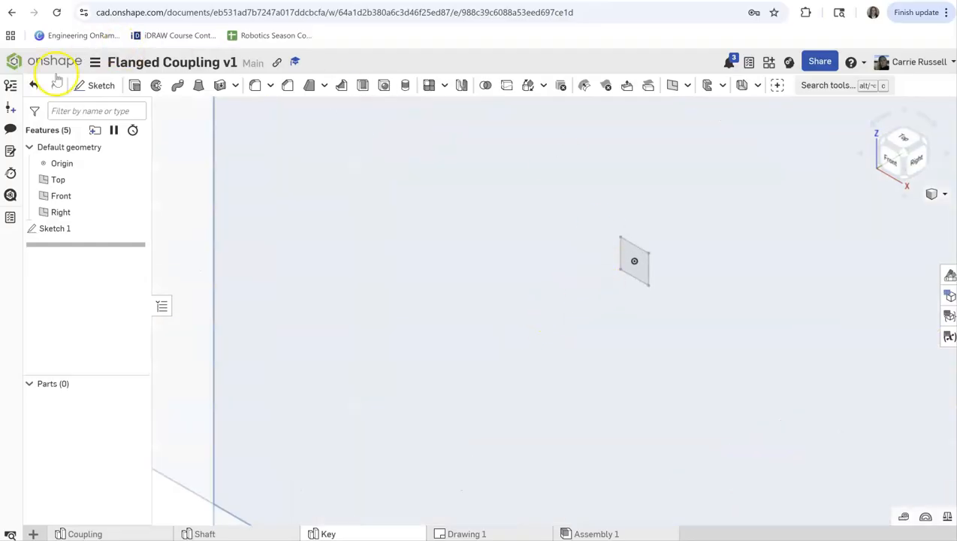
click(135, 85)
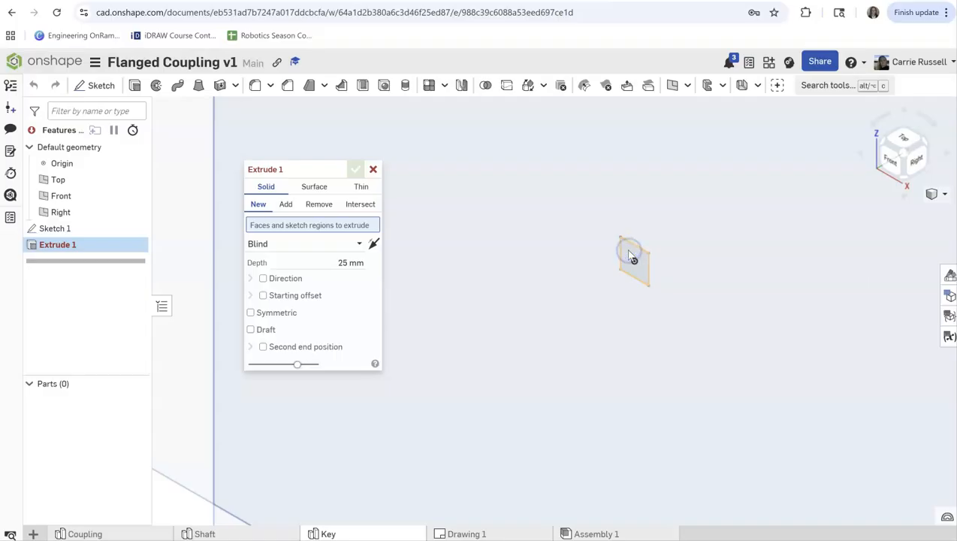
click(631, 256)
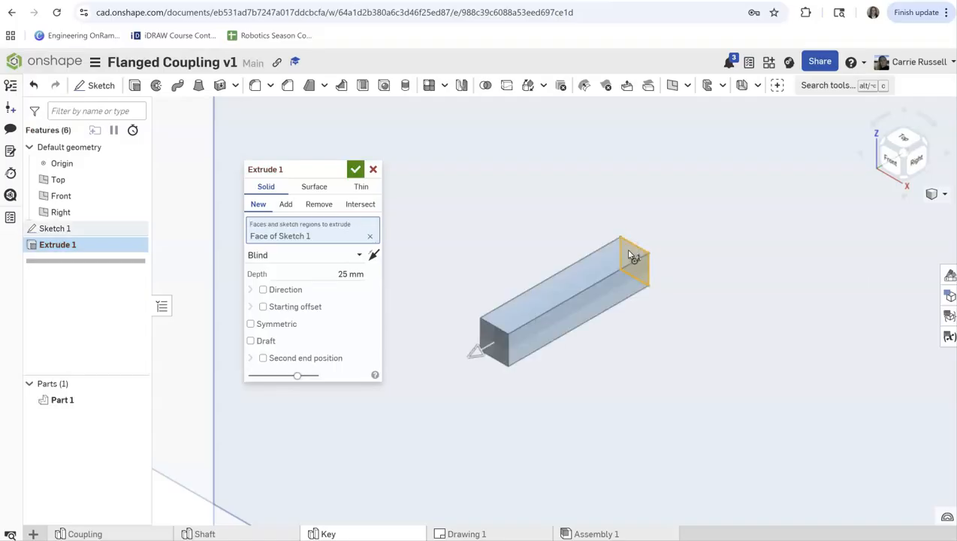
click(332, 275)
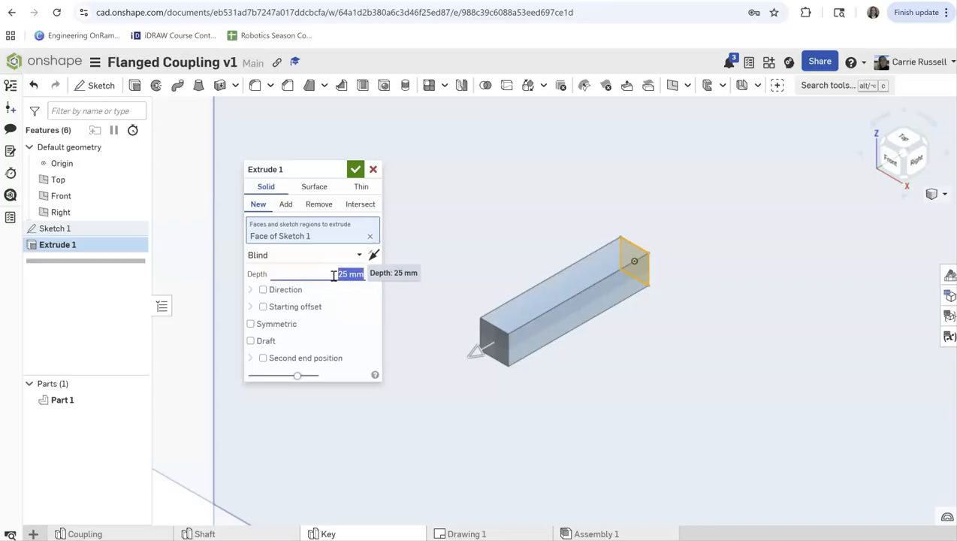
click(355, 170)
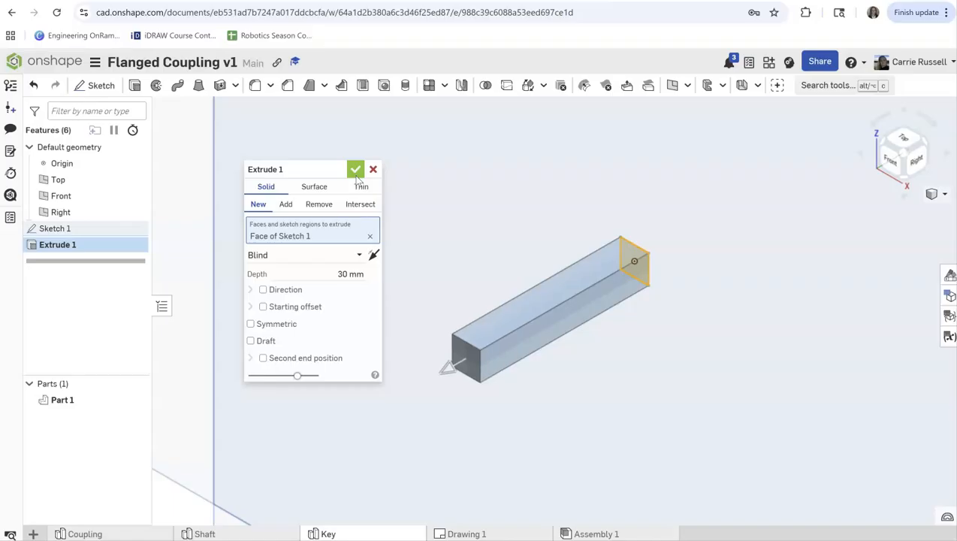
click(355, 170)
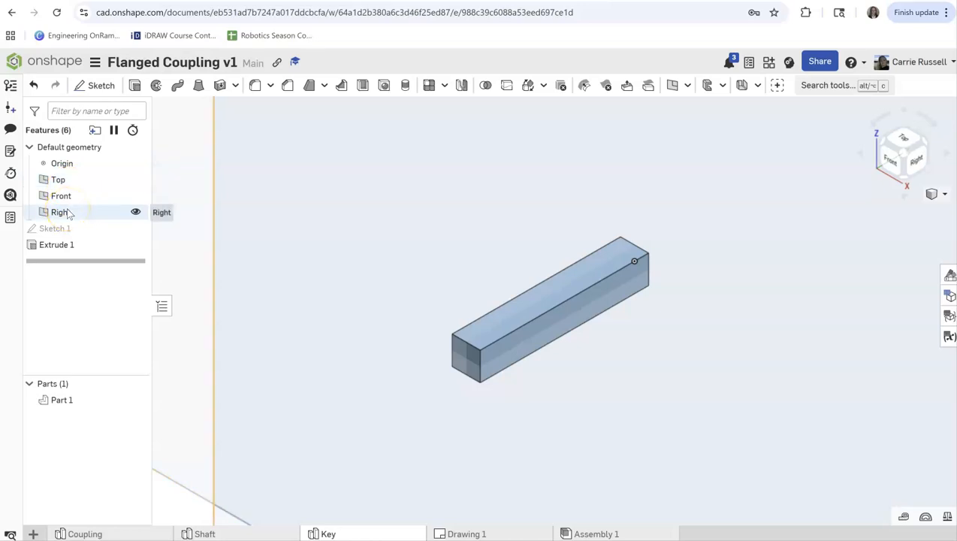
Assign the Steel 1020 material from the Onshape Material Library to the key part
click(79, 408)
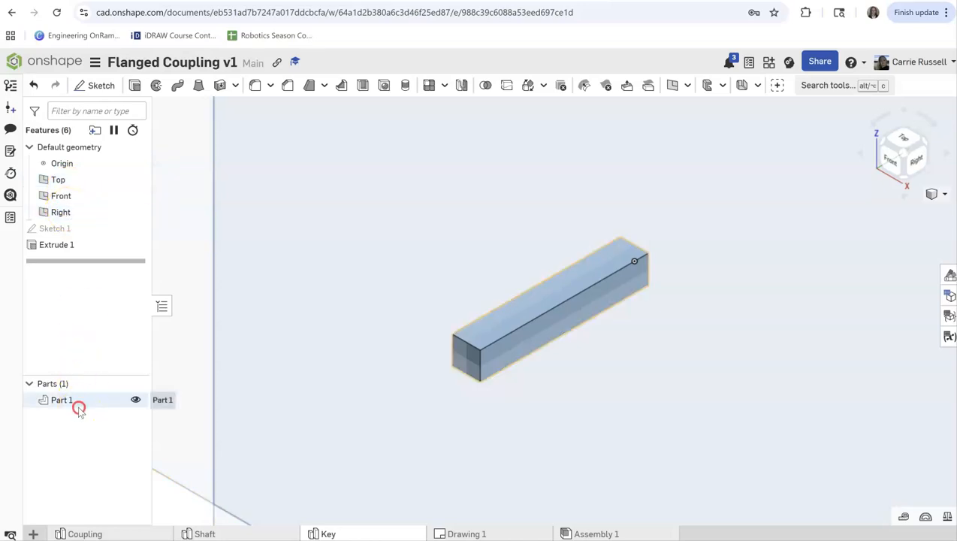
right_click(80, 411)
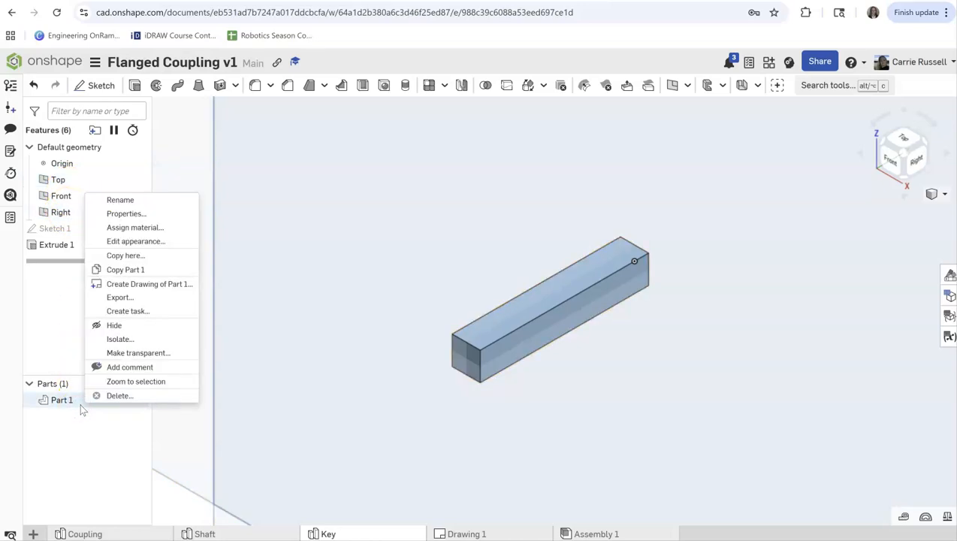
click(137, 228)
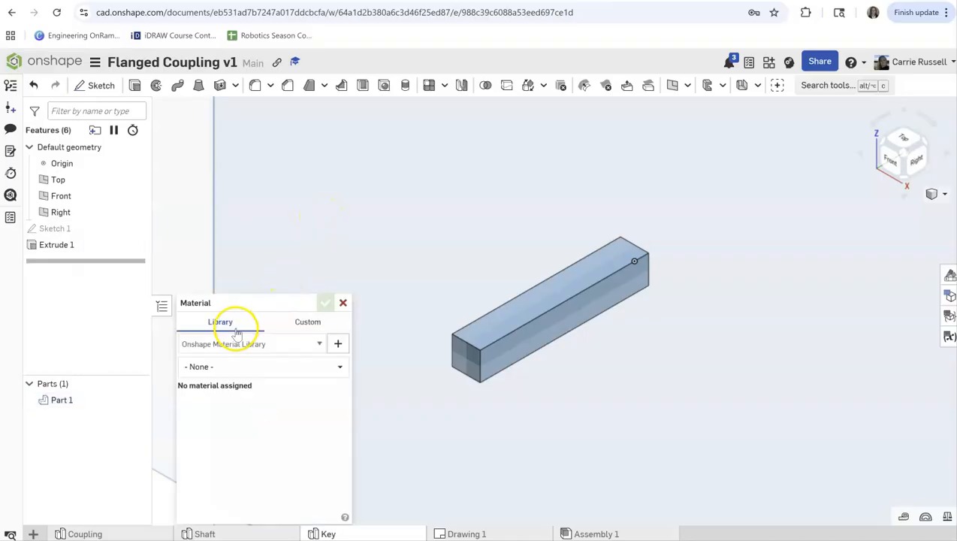
click(236, 366)
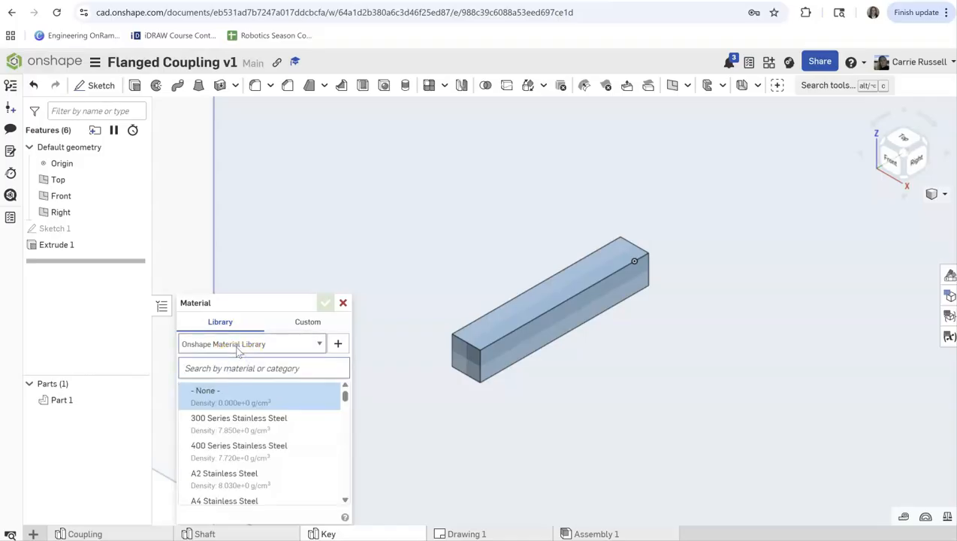
text(10)
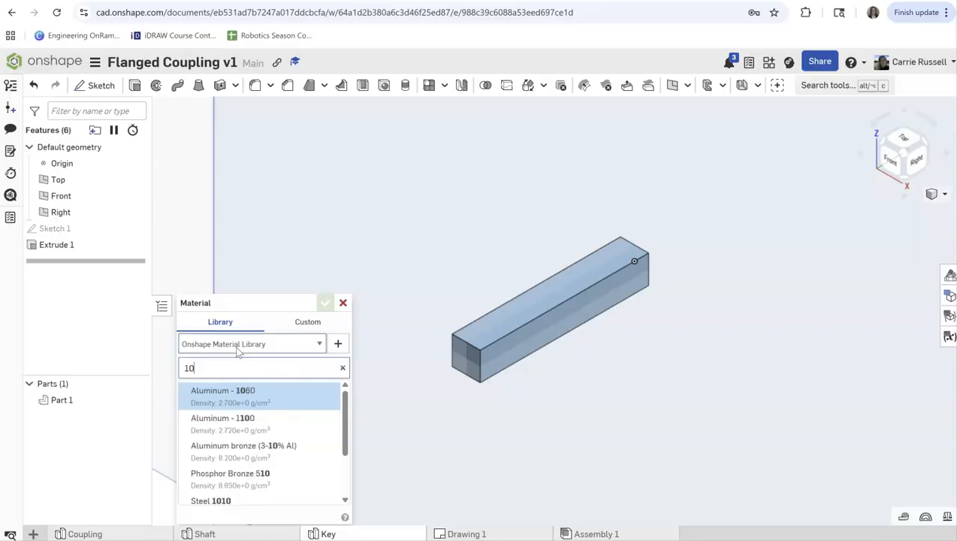
text(20)
click(226, 395)
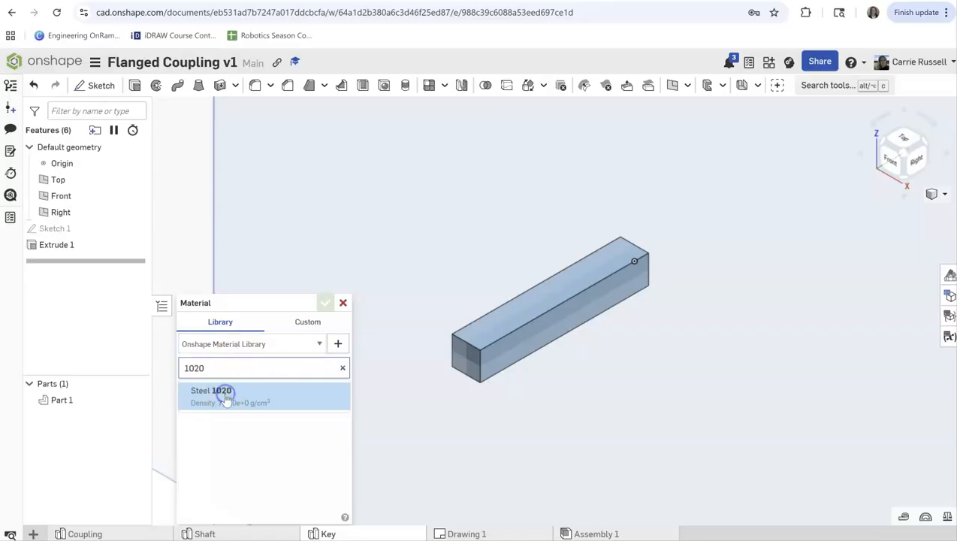
click(323, 304)
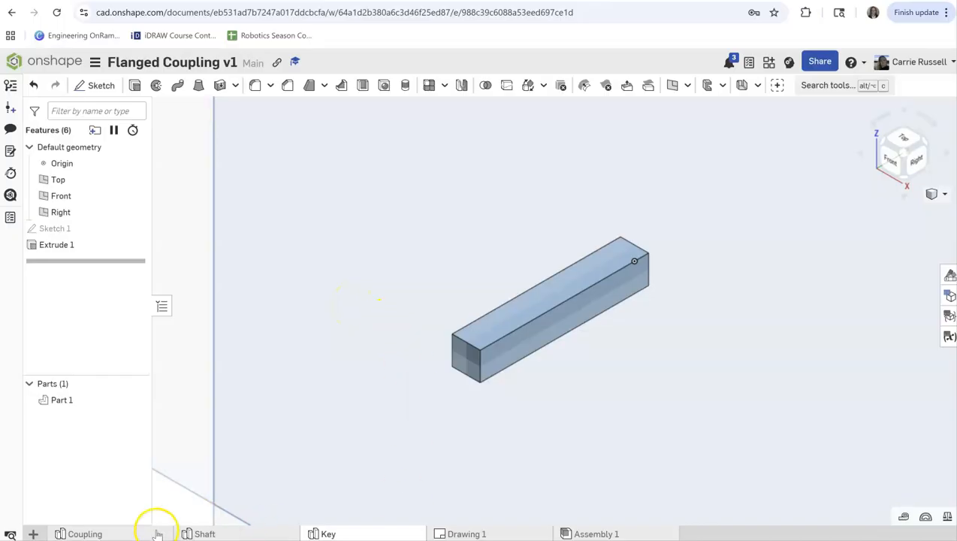
Review the Coupling Part Studio and its configuration options, check the Shaft Part Studio, and return to the Key Part Studio
mouse_move(159, 535)
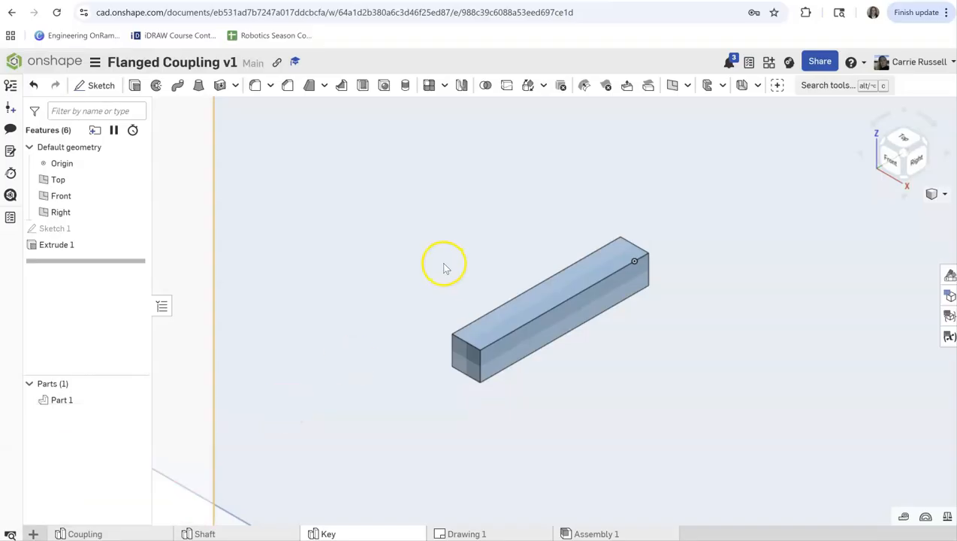
click(95, 532)
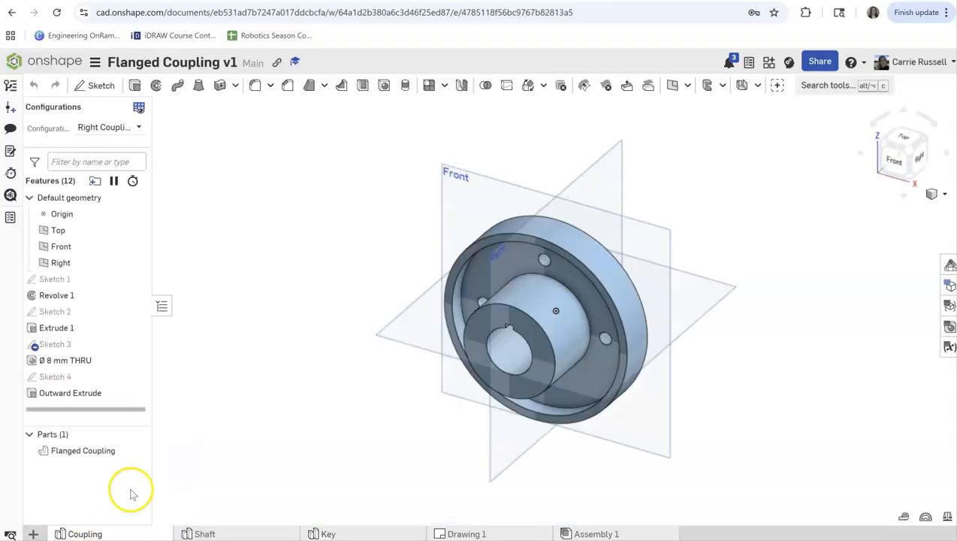
click(140, 127)
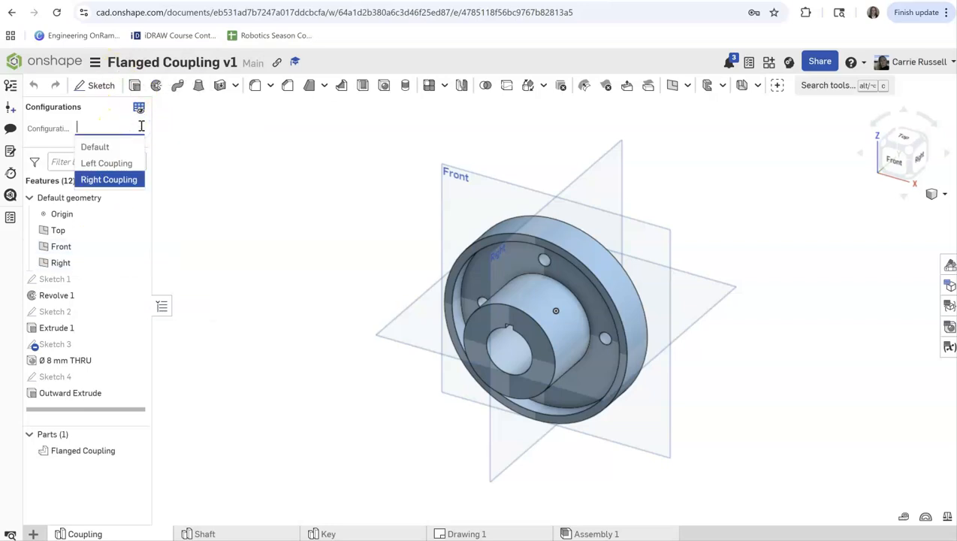
click(236, 533)
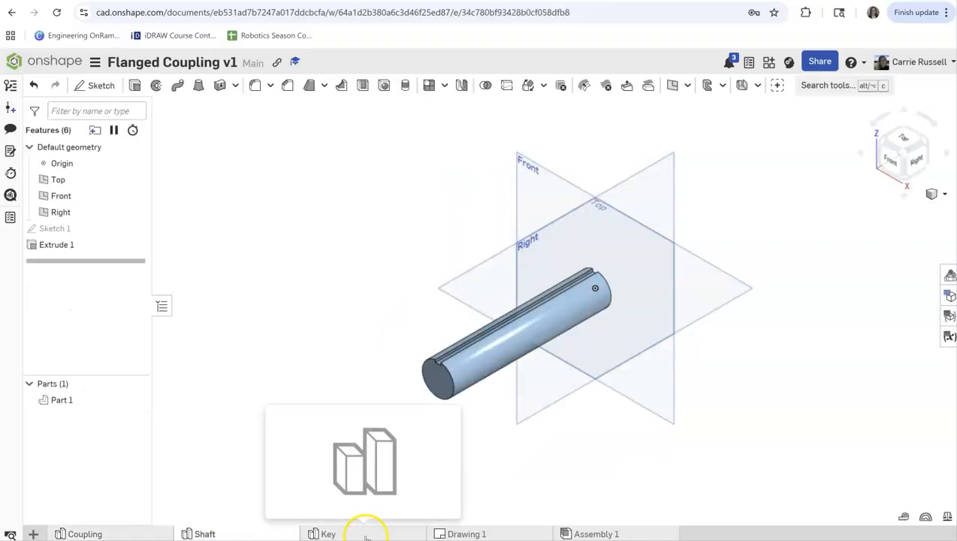
click(366, 534)
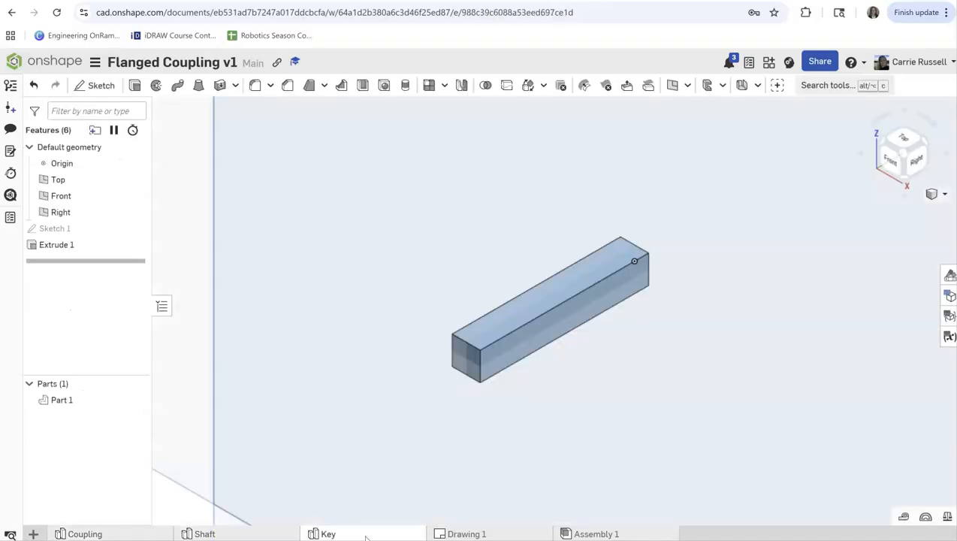